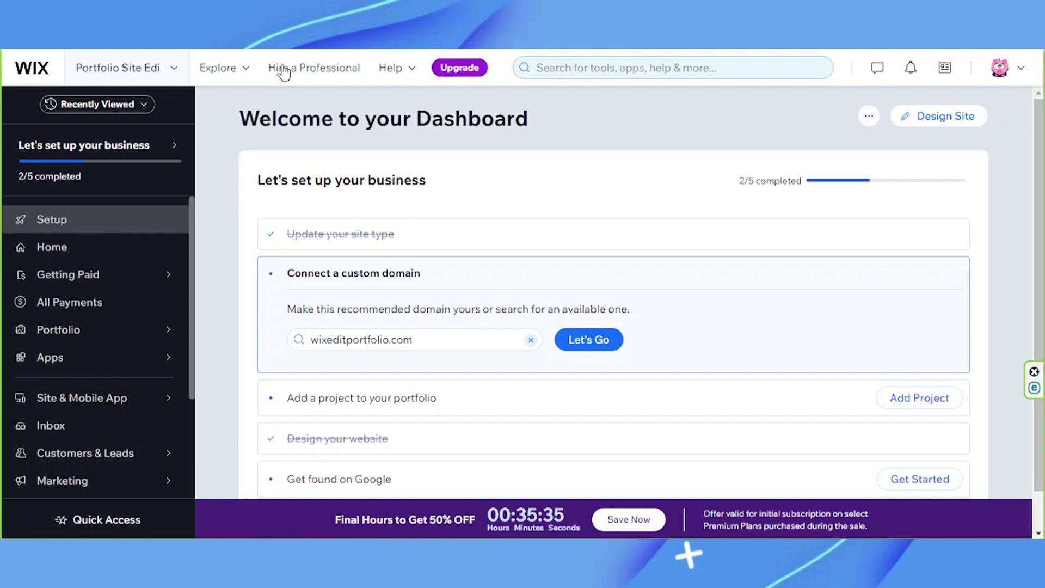
Switch to the portfolio site in the site list and launch it with Design Site
{"action": "left_click", "coordinate": [131, 80]}
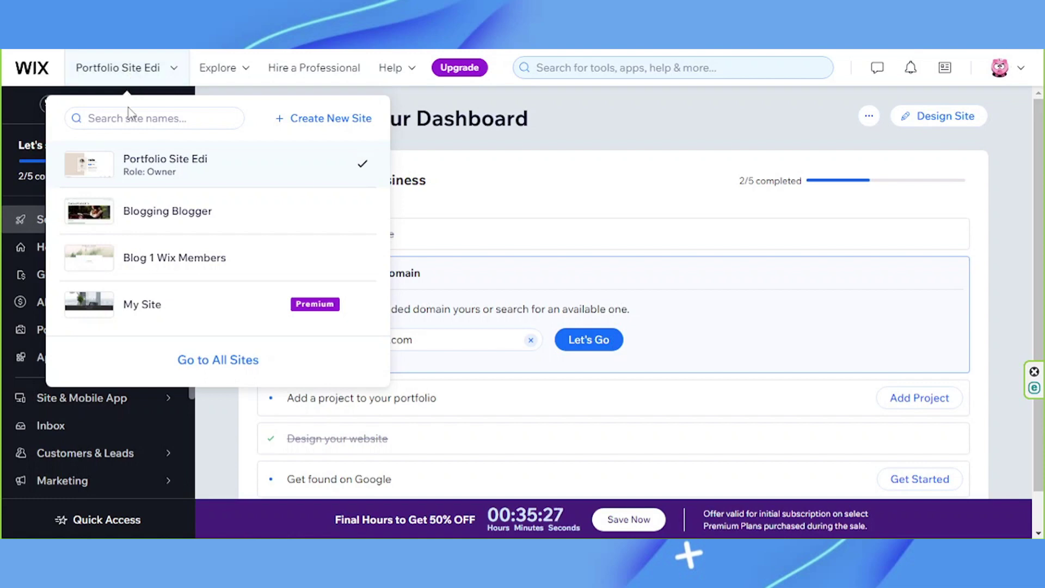
{"action": "left_click", "coordinate": [132, 173]}
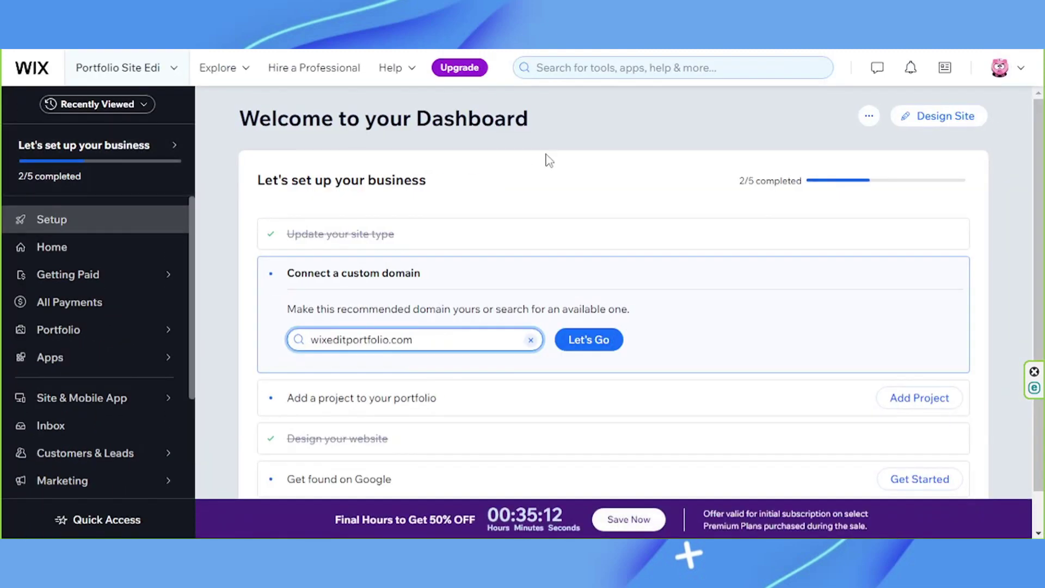
{"action": "left_click", "coordinate": [946, 124]}
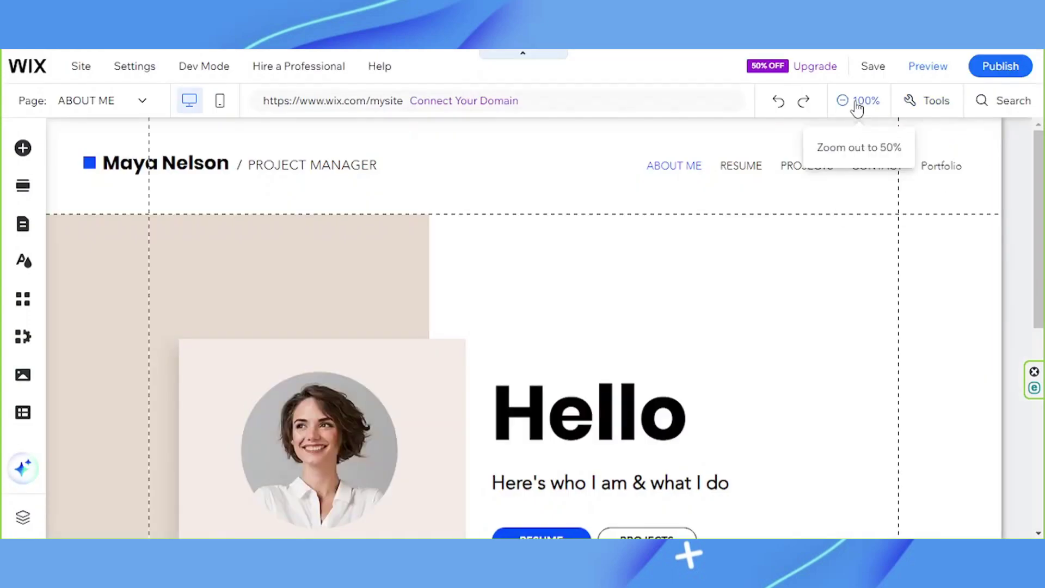
Zoom the ABOUT ME page canvas out from 100% to 50%
{"action": "left_click", "coordinate": [857, 104]}
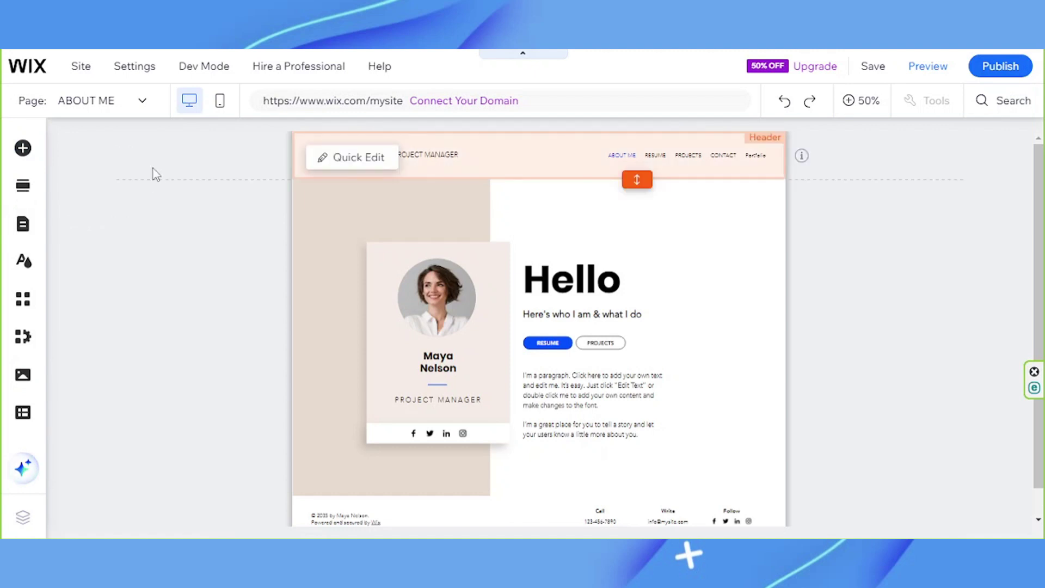
{"action": "left_click", "coordinate": [23, 149]}
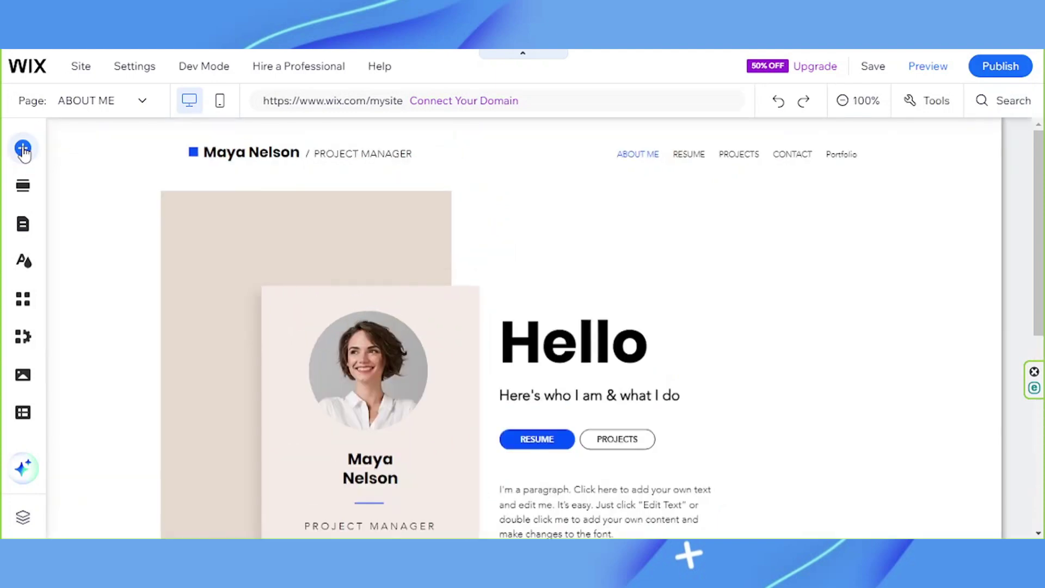
{"action": "left_click", "coordinate": [23, 150]}
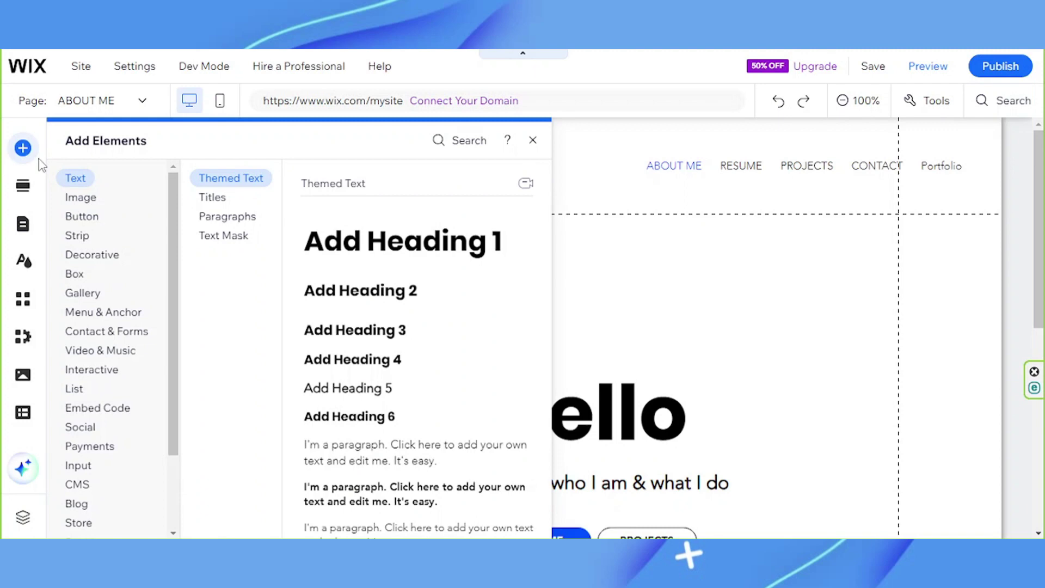
{"action": "left_click", "coordinate": [81, 199]}
{"action": "left_click", "coordinate": [83, 220]}
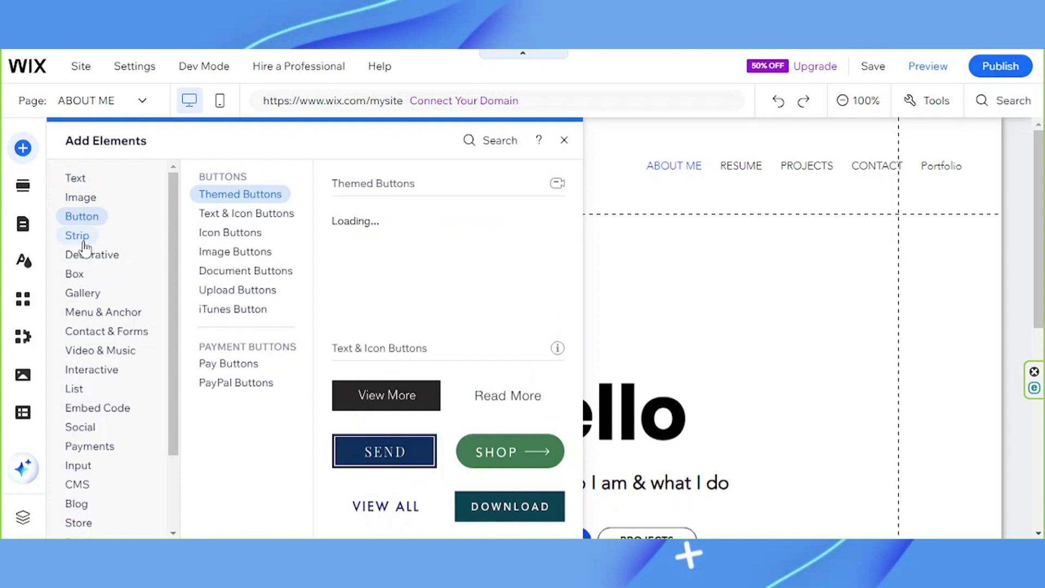
{"action": "left_click", "coordinate": [82, 238]}
{"action": "scroll", "coordinate": [86, 321], "scroll_direction": "down", "scroll_amount": 2}
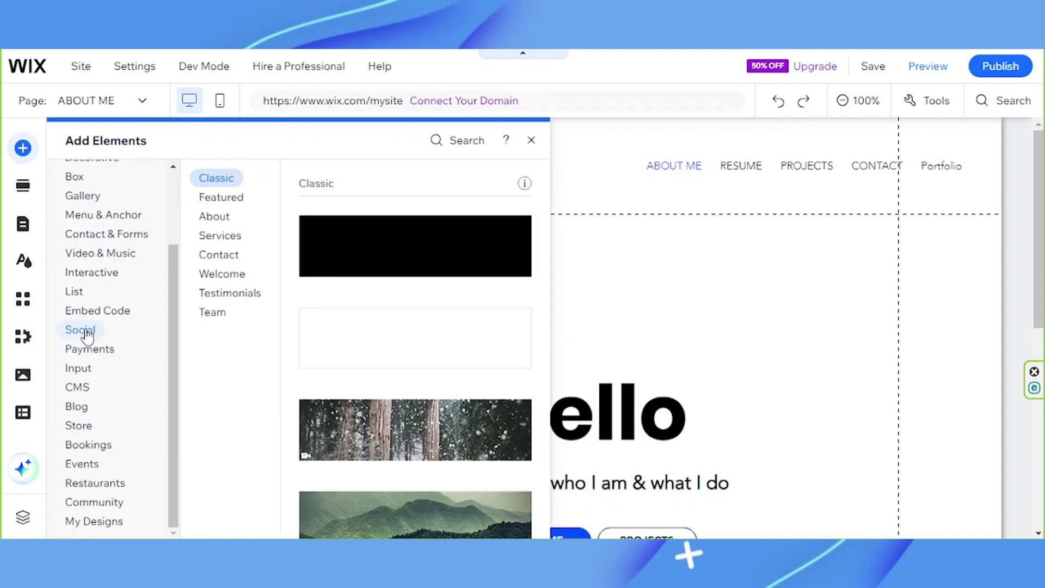
{"action": "left_click", "coordinate": [87, 349]}
{"action": "left_click", "coordinate": [80, 425]}
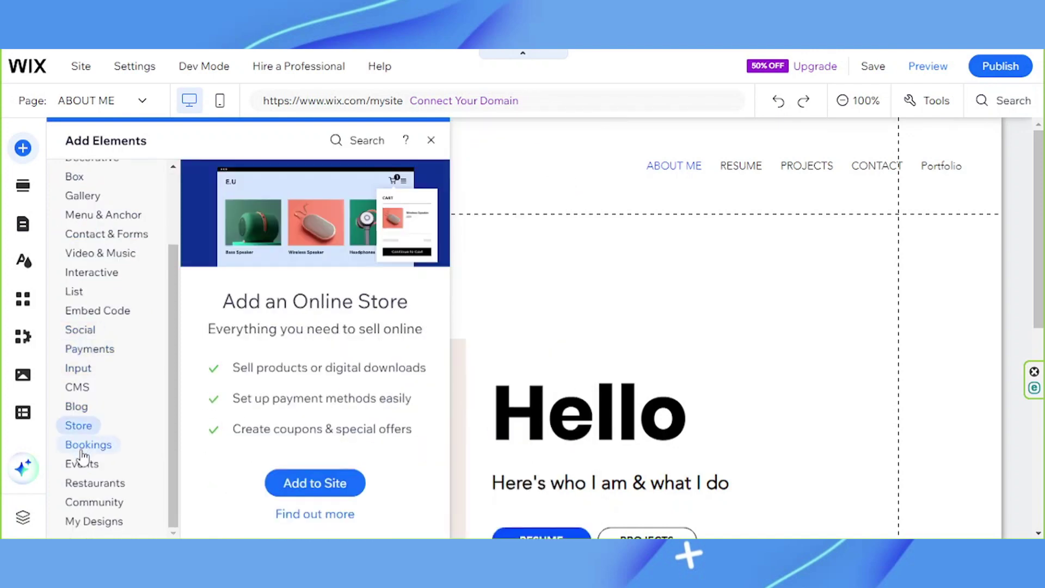
{"action": "left_click", "coordinate": [94, 502]}
{"action": "scroll", "coordinate": [96, 406], "scroll_direction": "up", "scroll_amount": 2}
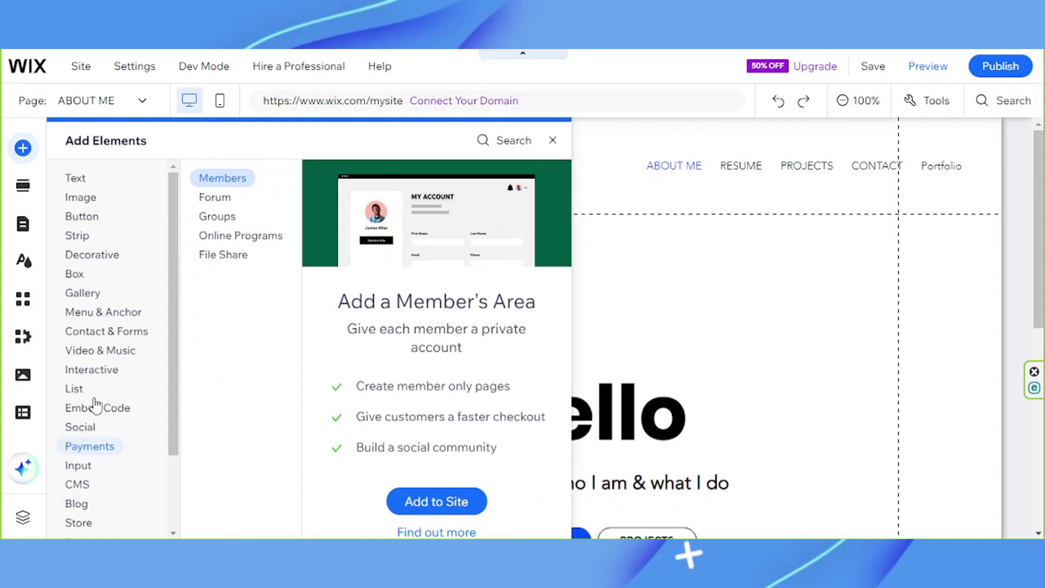
{"action": "left_click", "coordinate": [76, 179]}
{"action": "left_click", "coordinate": [80, 199]}
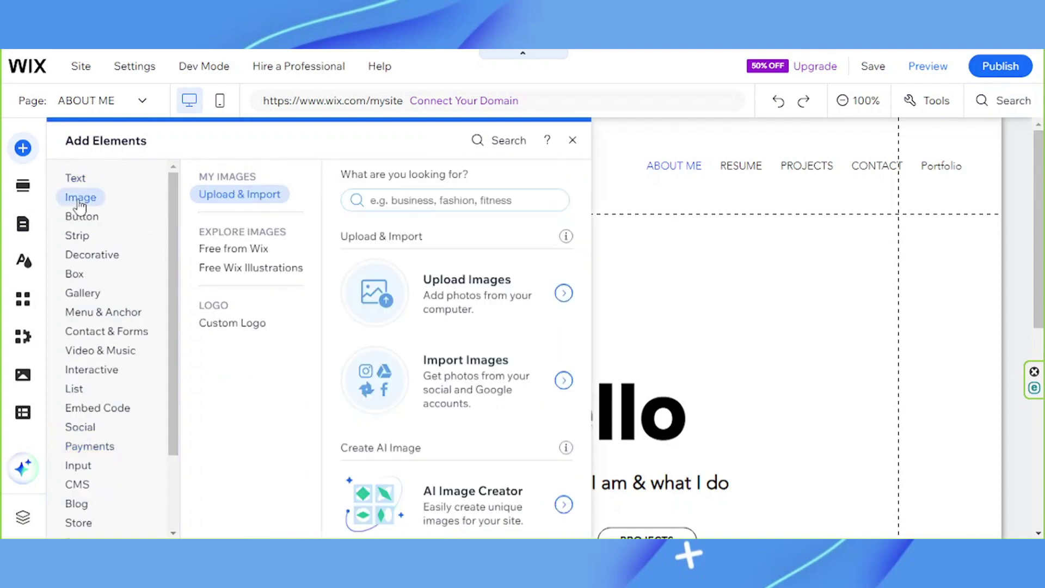
{"action": "left_click", "coordinate": [82, 217]}
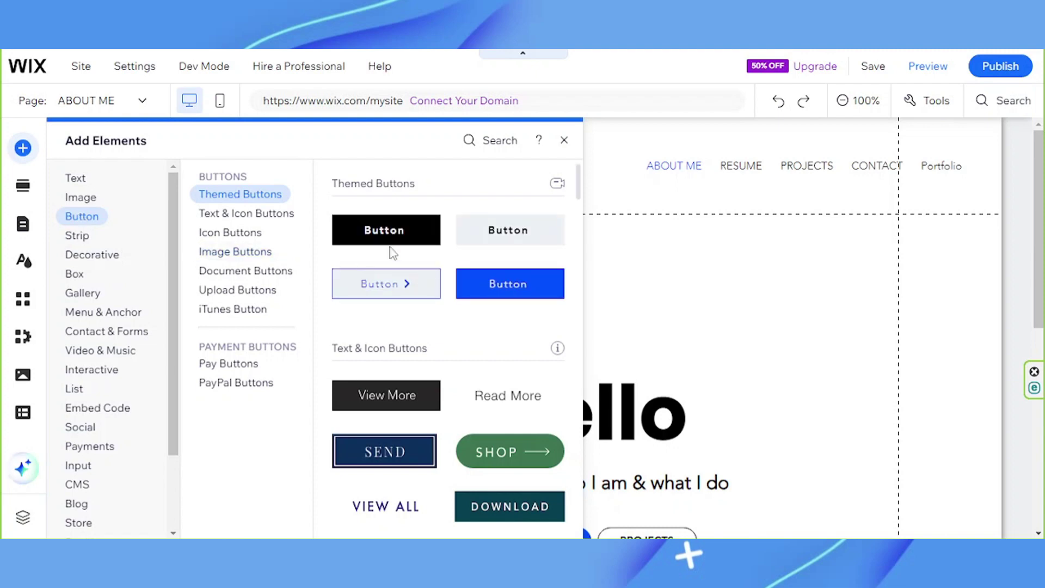
{"action": "scroll", "coordinate": [394, 253], "scroll_direction": "down", "scroll_amount": 9}
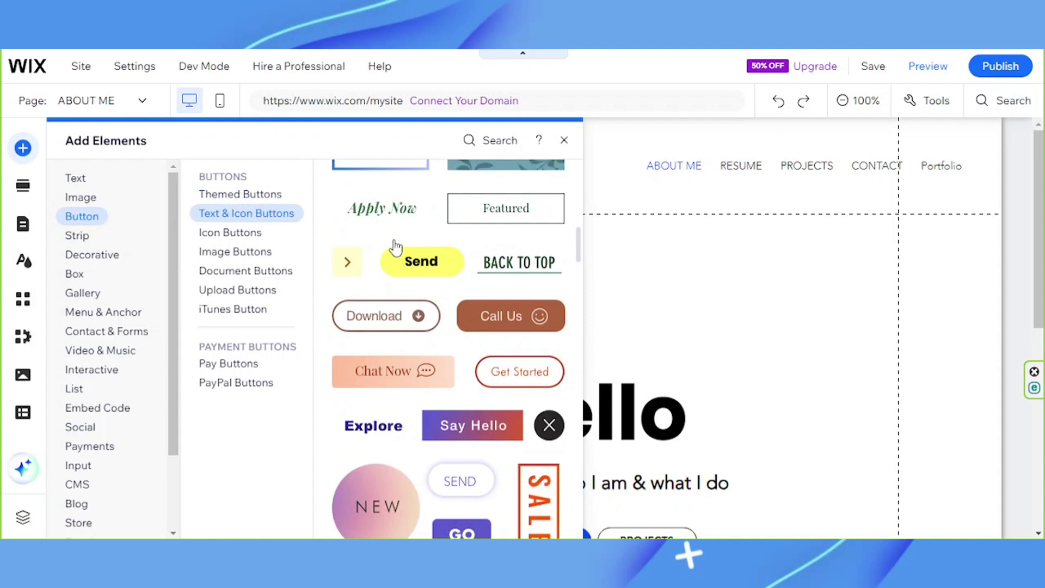
{"action": "scroll", "coordinate": [396, 247], "scroll_direction": "down", "scroll_amount": 5}
{"action": "left_click_drag", "start_coordinate": [459, 232], "coordinate": [826, 430]}
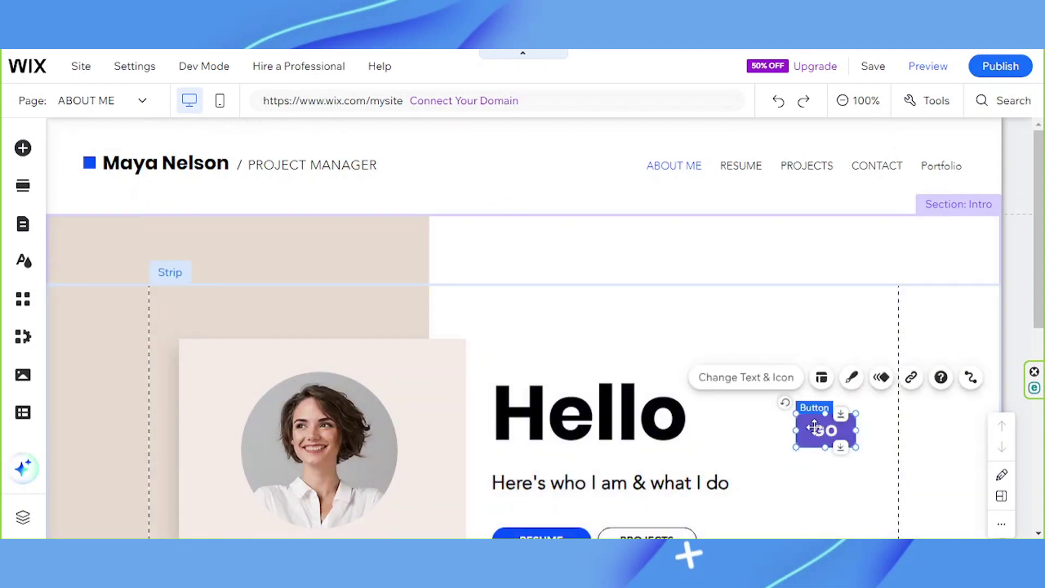
{"action": "key", "text": "Delete"}
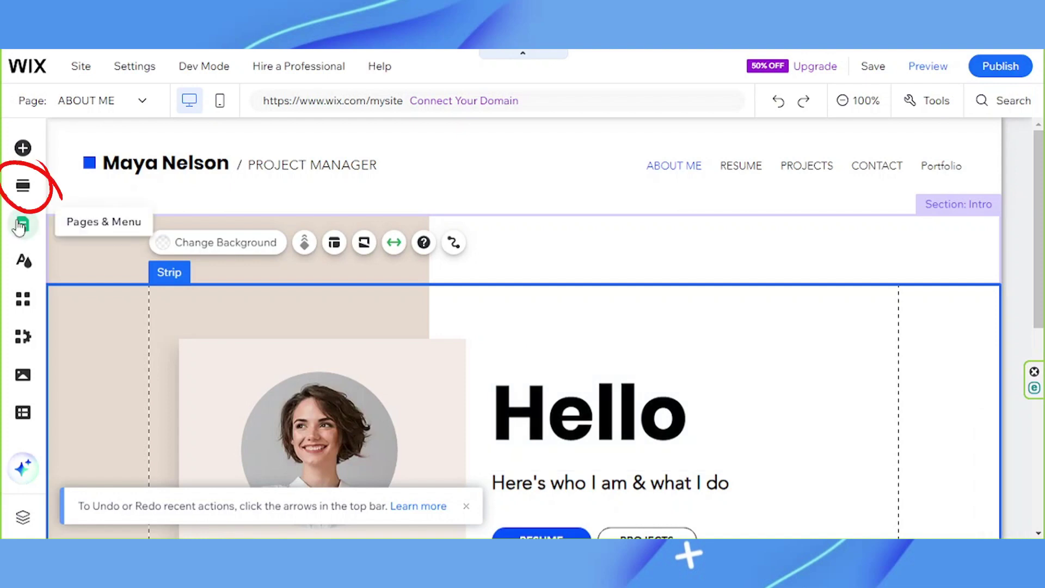
From Add Section's Gallery category, drop the View Gallery design near the bottom of the ABOUT ME page
{"action": "left_click", "coordinate": [22, 185]}
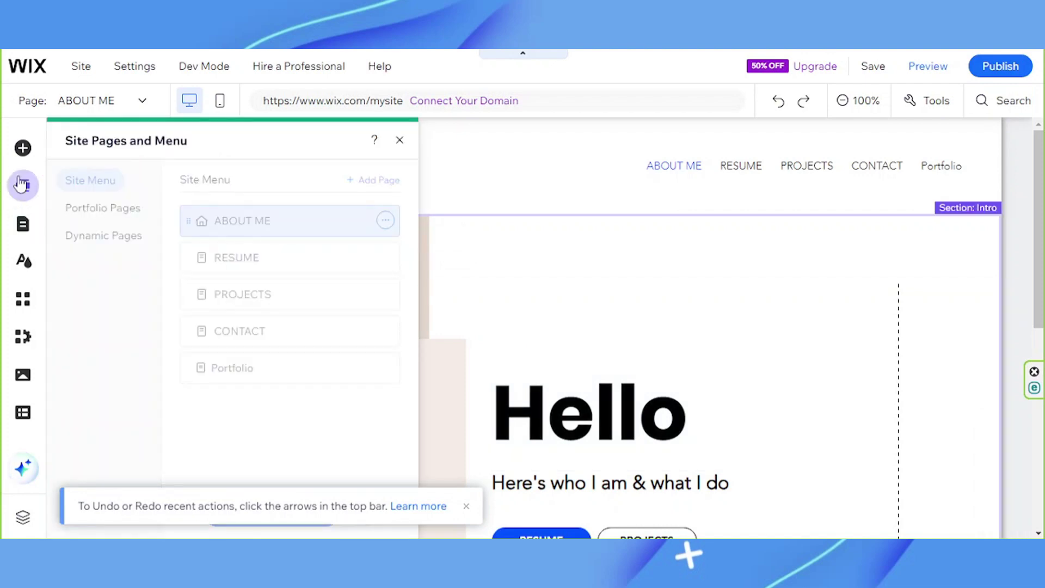
{"action": "left_click", "coordinate": [21, 185]}
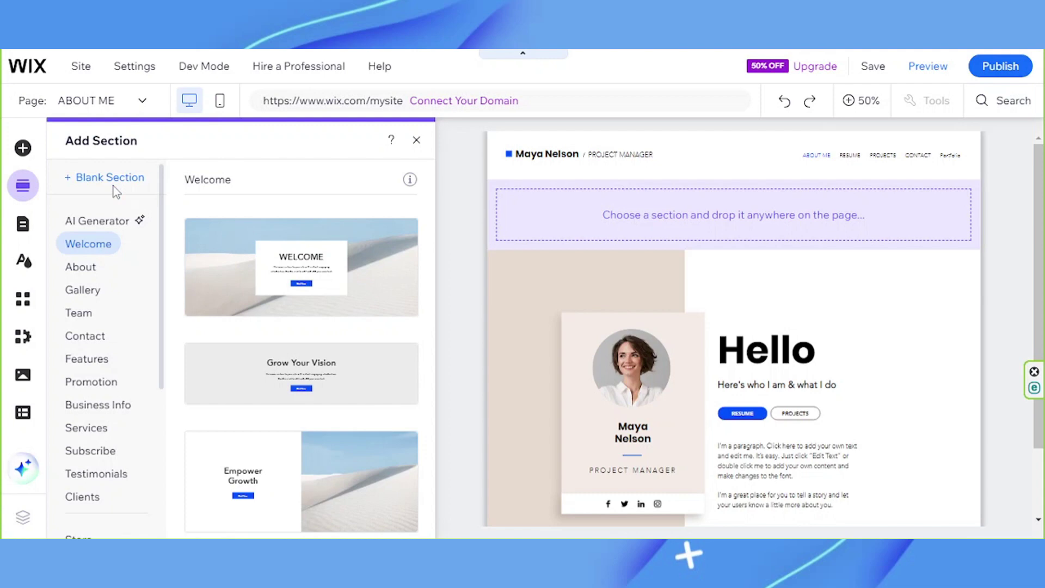
{"action": "left_click", "coordinate": [82, 266]}
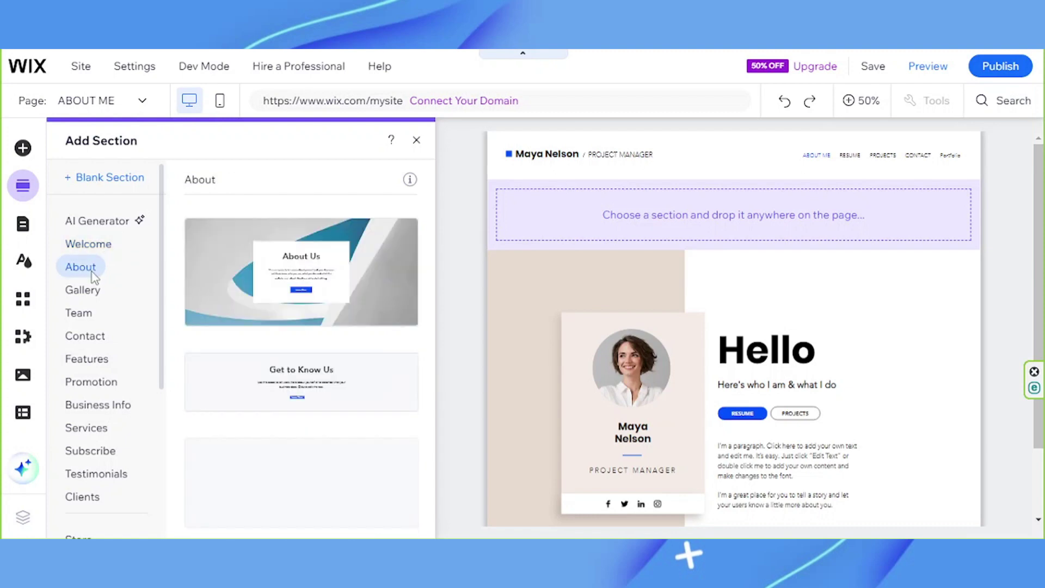
{"action": "left_click", "coordinate": [87, 291]}
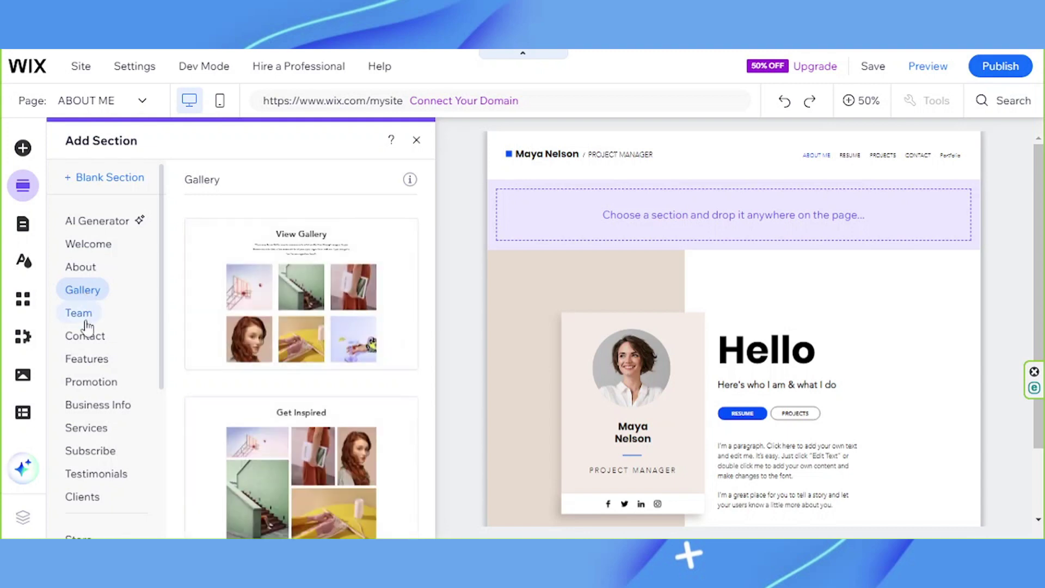
{"action": "scroll", "coordinate": [87, 326], "scroll_direction": "down", "scroll_amount": 5}
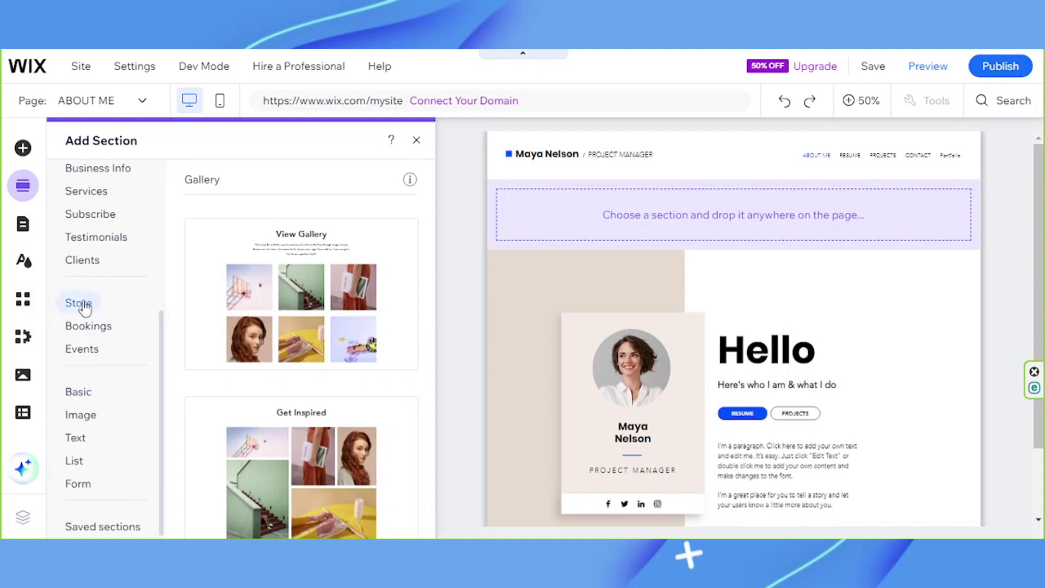
{"action": "left_click_drag", "start_coordinate": [266, 310], "coordinate": [647, 441]}
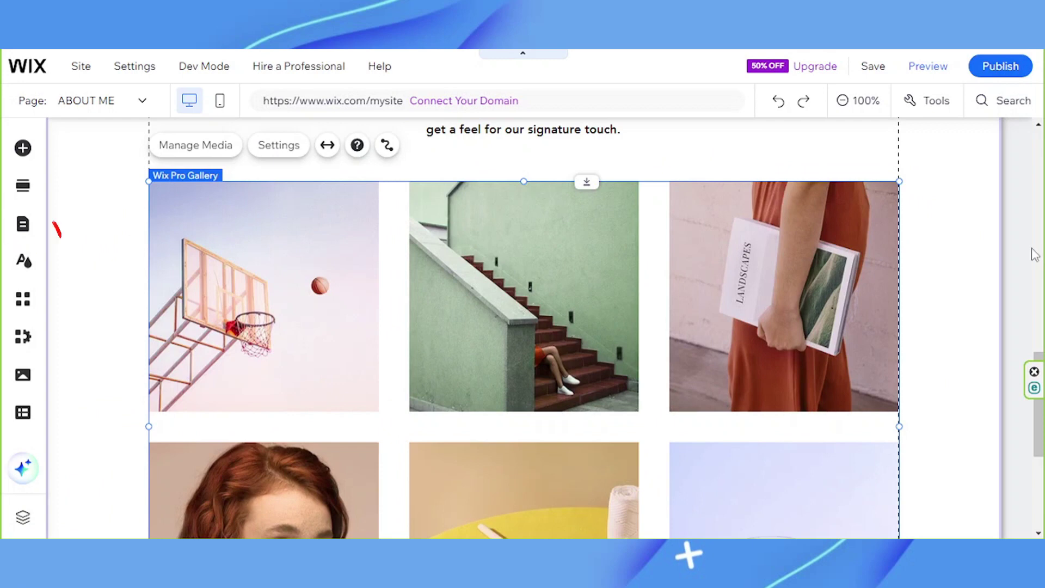
In Pages & Menu, view the Portfolio Pages and Dynamic Pages tabs, then check ABOUT ME's actions menu
{"action": "mouse_move", "coordinate": [194, 193]}
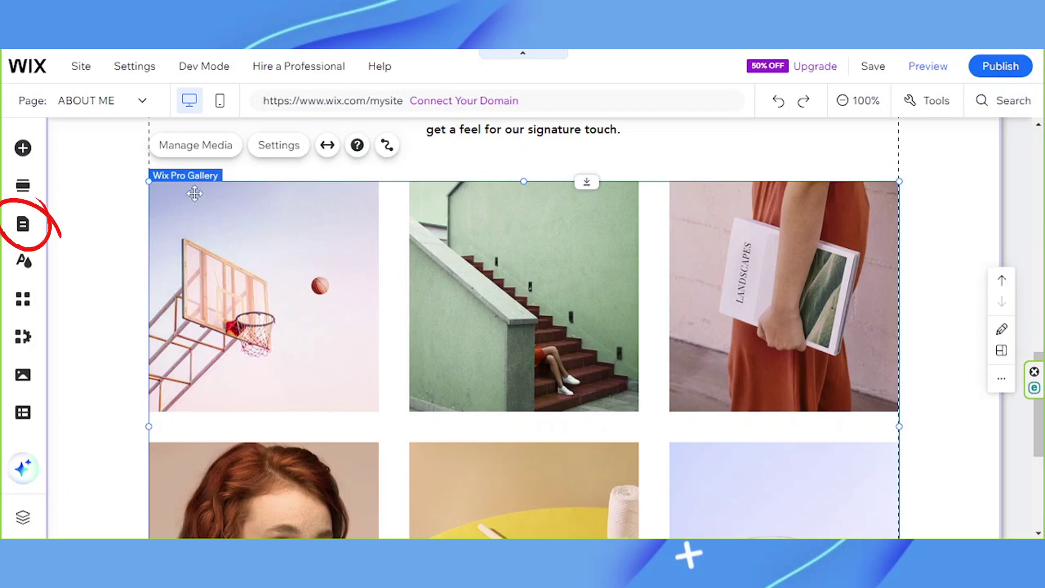
{"action": "left_click", "coordinate": [23, 224]}
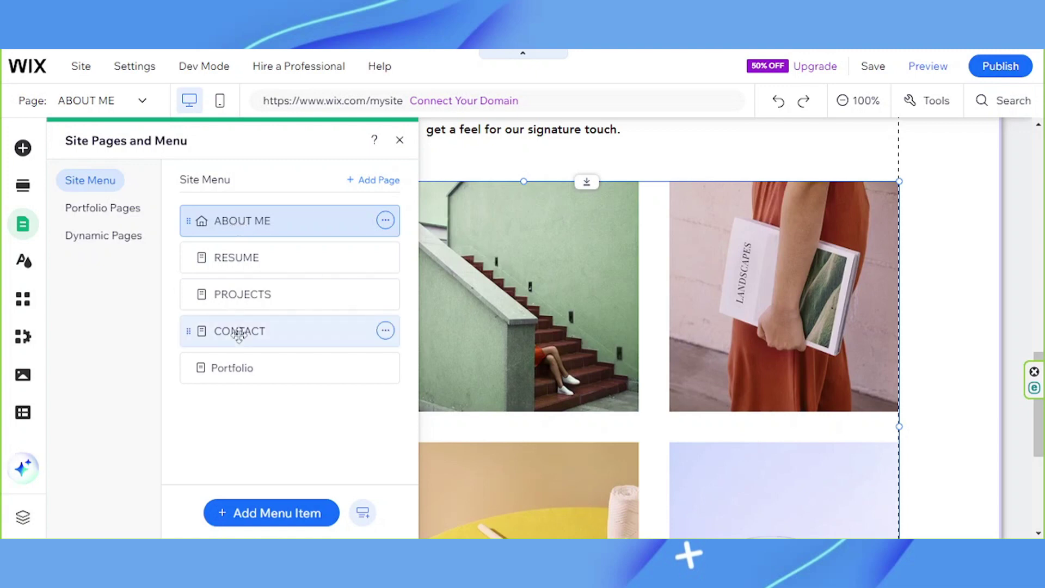
{"action": "left_click", "coordinate": [124, 209]}
{"action": "left_click", "coordinate": [116, 240]}
{"action": "left_click", "coordinate": [110, 213]}
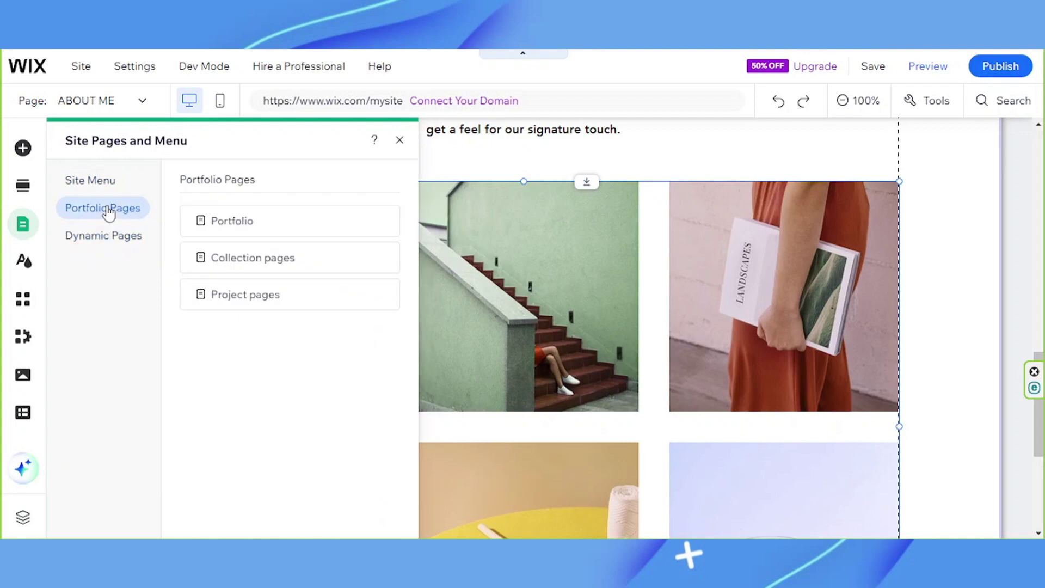
{"action": "left_click", "coordinate": [93, 181]}
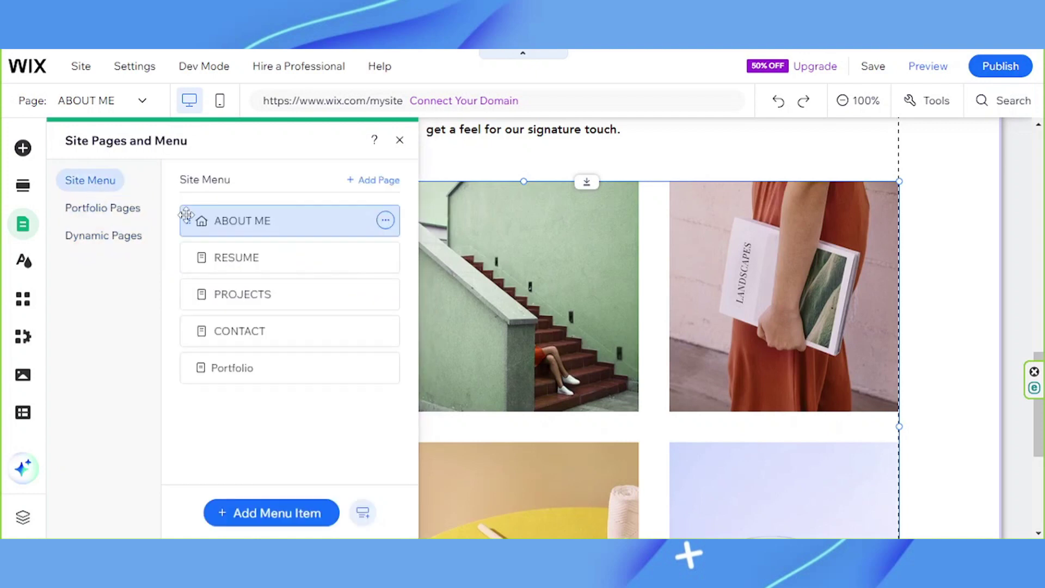
{"action": "left_click", "coordinate": [385, 221]}
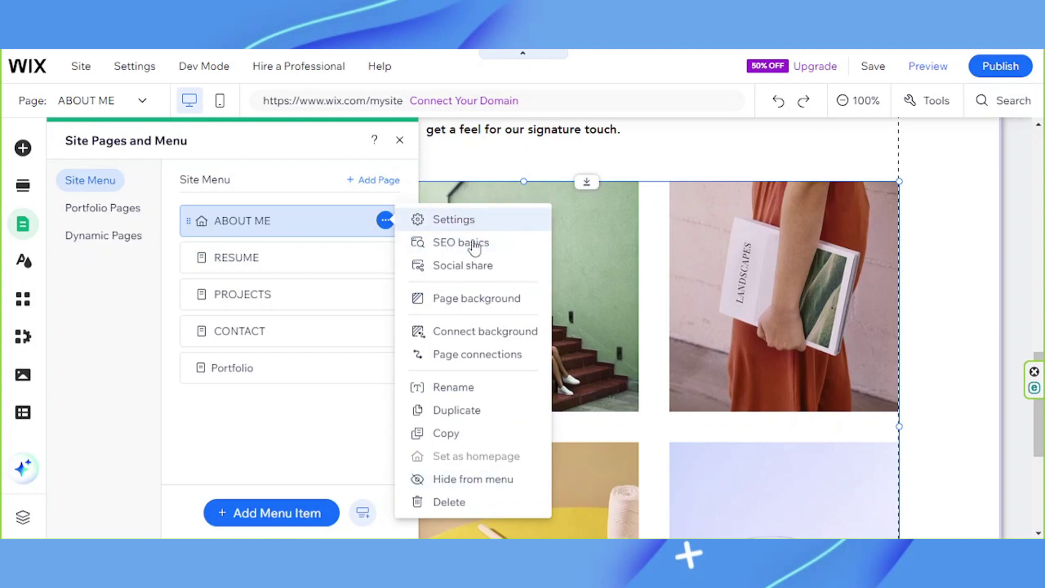
{"action": "left_click", "coordinate": [87, 293]}
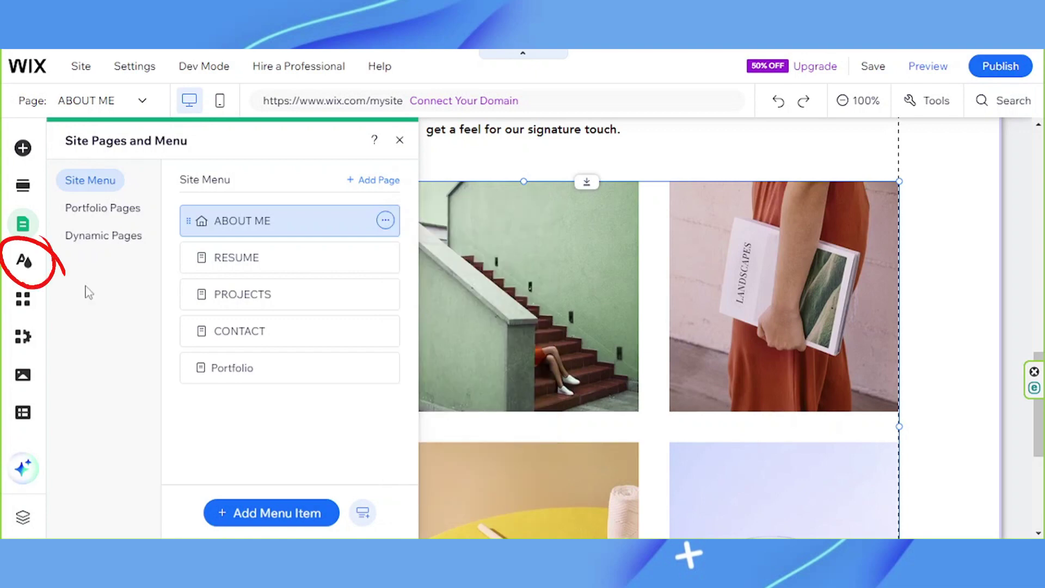
View the site theme in the Site Design panel, then switch to the Wix App Market
{"action": "left_click", "coordinate": [23, 261]}
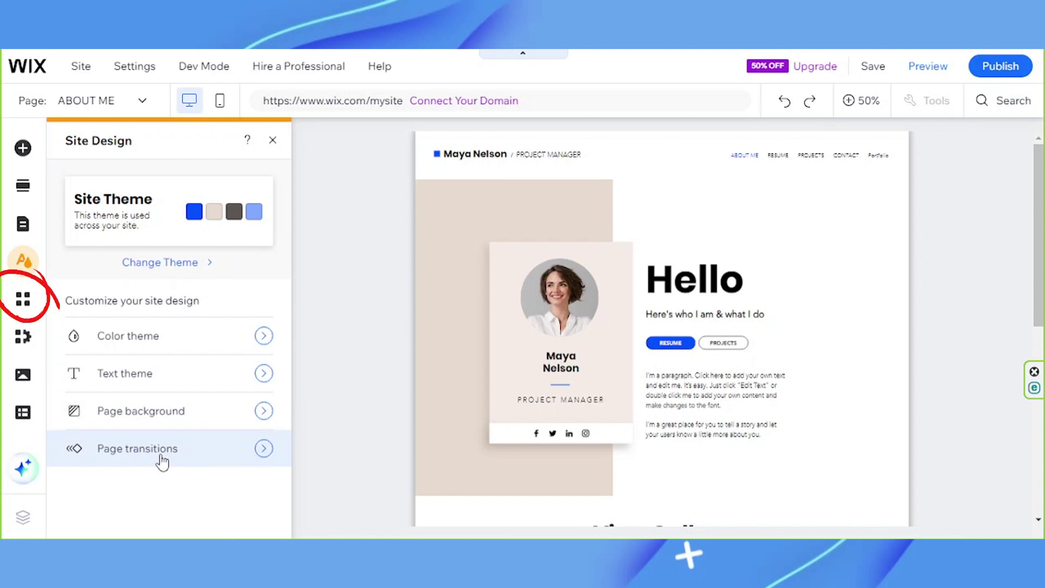
{"action": "left_click", "coordinate": [25, 307]}
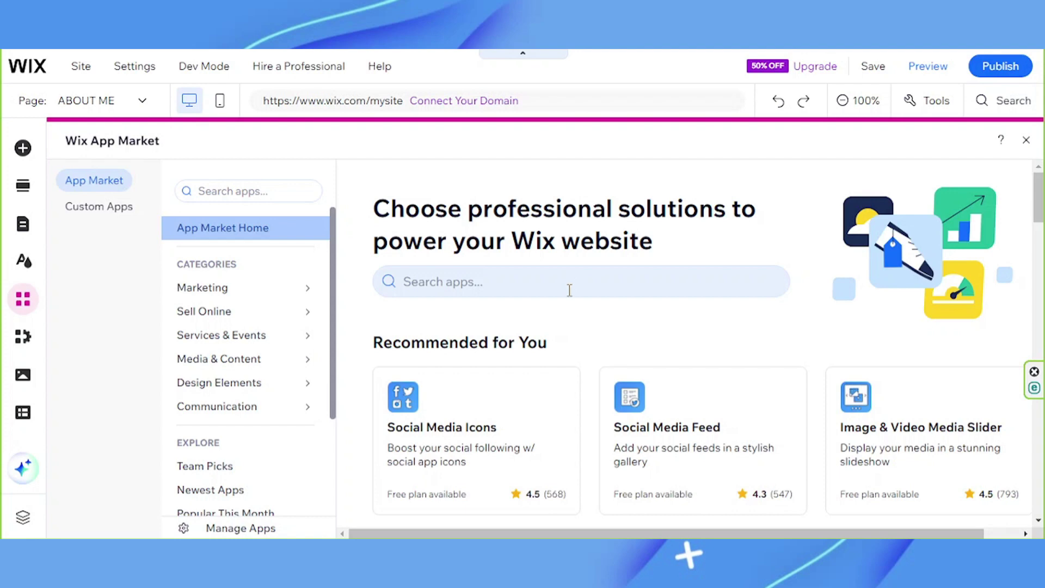
Browse the App Market's recommended and business apps, open Wix Forum's page, then view My Business
{"action": "scroll", "coordinate": [569, 291], "scroll_direction": "down", "scroll_amount": 2}
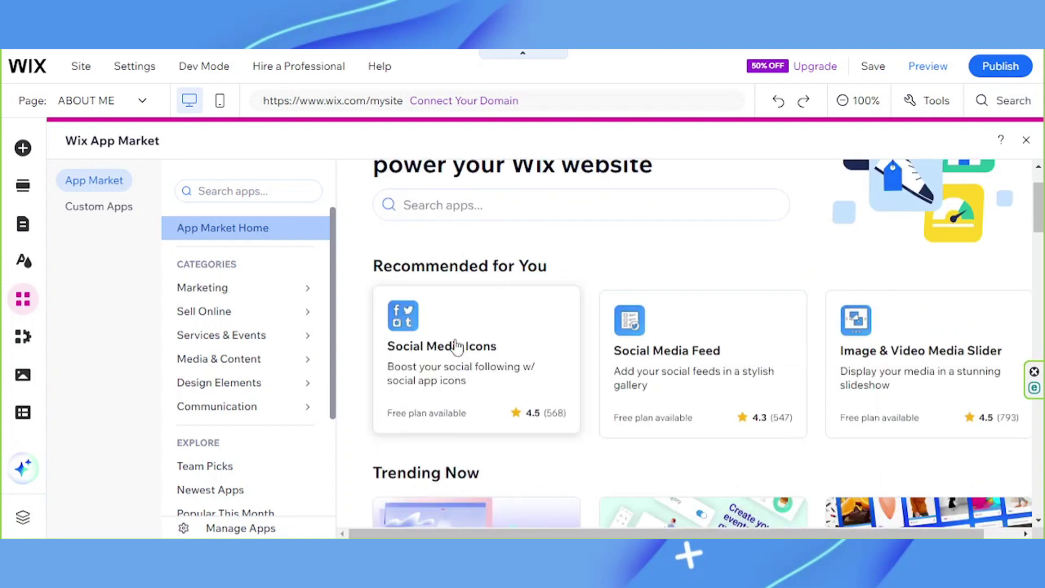
{"action": "scroll", "coordinate": [456, 346], "scroll_direction": "down", "scroll_amount": 6}
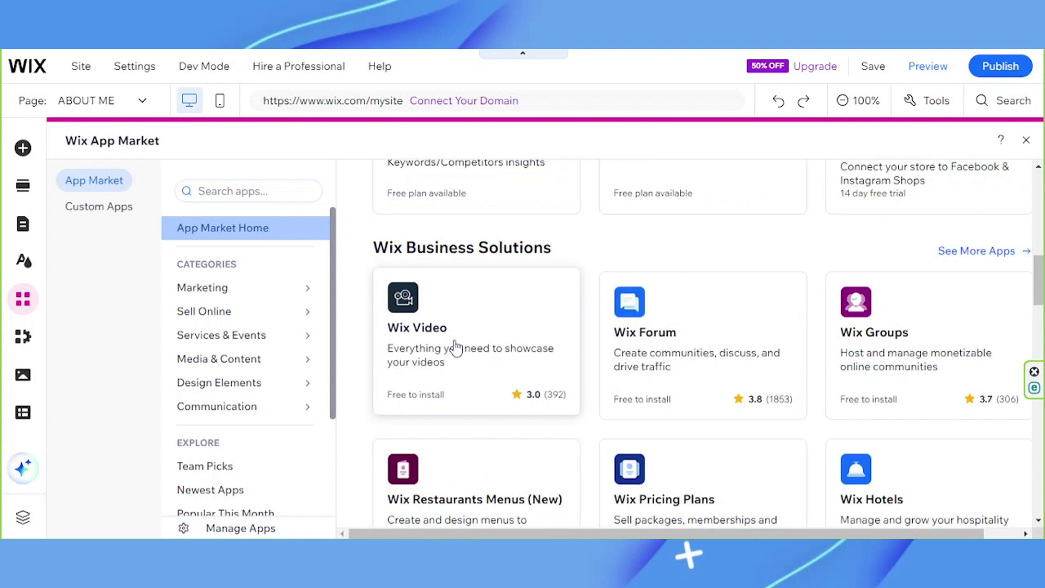
{"action": "scroll", "coordinate": [966, 349], "scroll_direction": "down", "scroll_amount": 4}
{"action": "scroll", "coordinate": [965, 349], "scroll_direction": "down", "scroll_amount": 2}
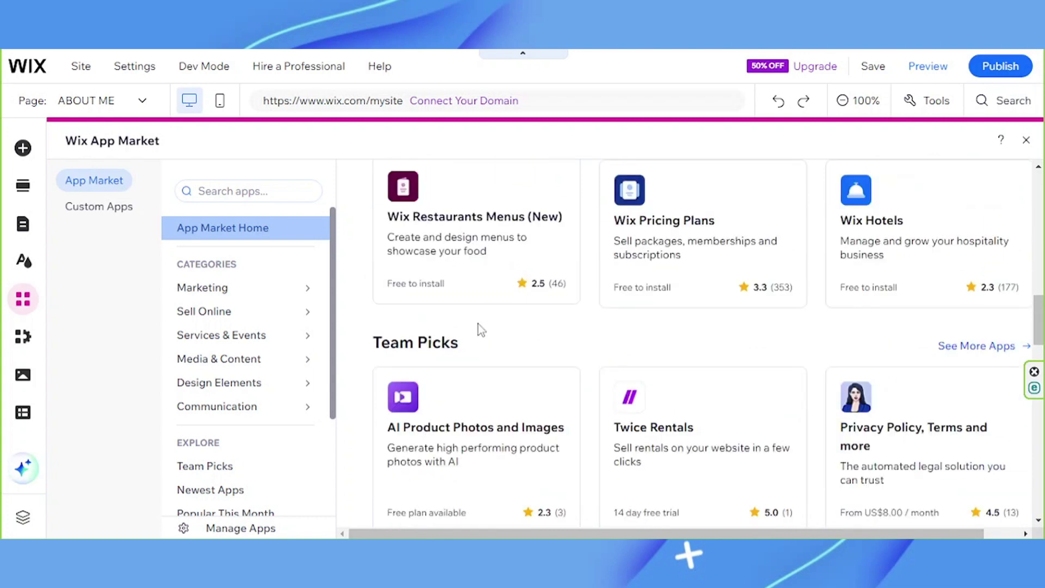
{"action": "scroll", "coordinate": [478, 325], "scroll_direction": "down", "scroll_amount": 1}
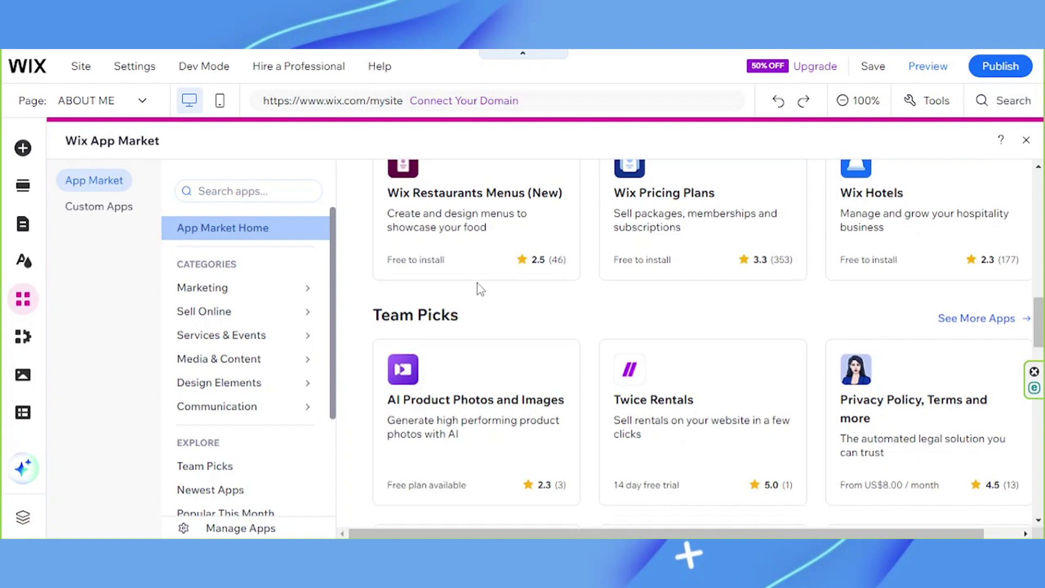
{"action": "scroll", "coordinate": [479, 288], "scroll_direction": "down", "scroll_amount": 5}
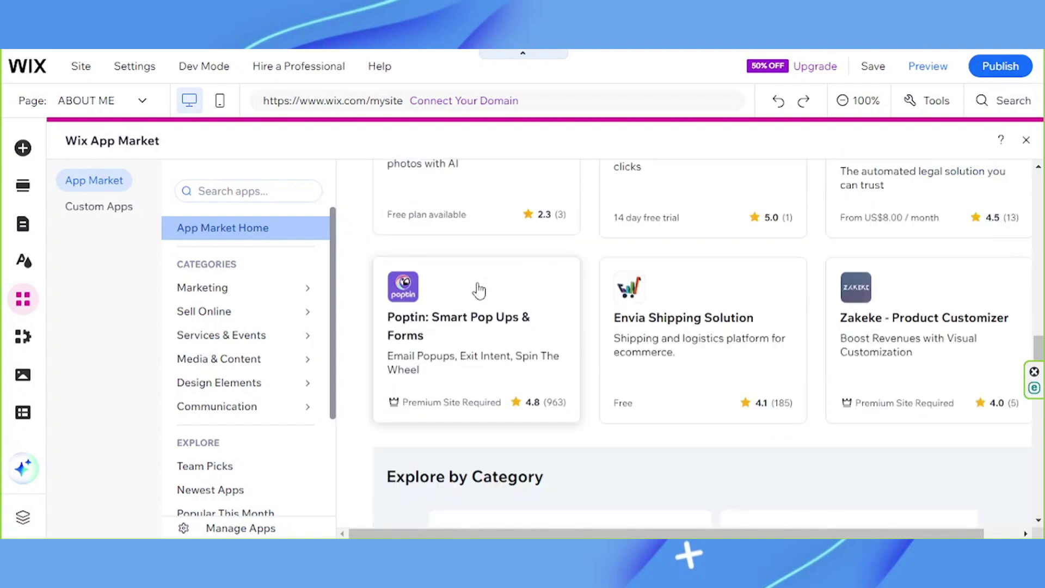
{"action": "scroll", "coordinate": [479, 289], "scroll_direction": "up", "scroll_amount": 8}
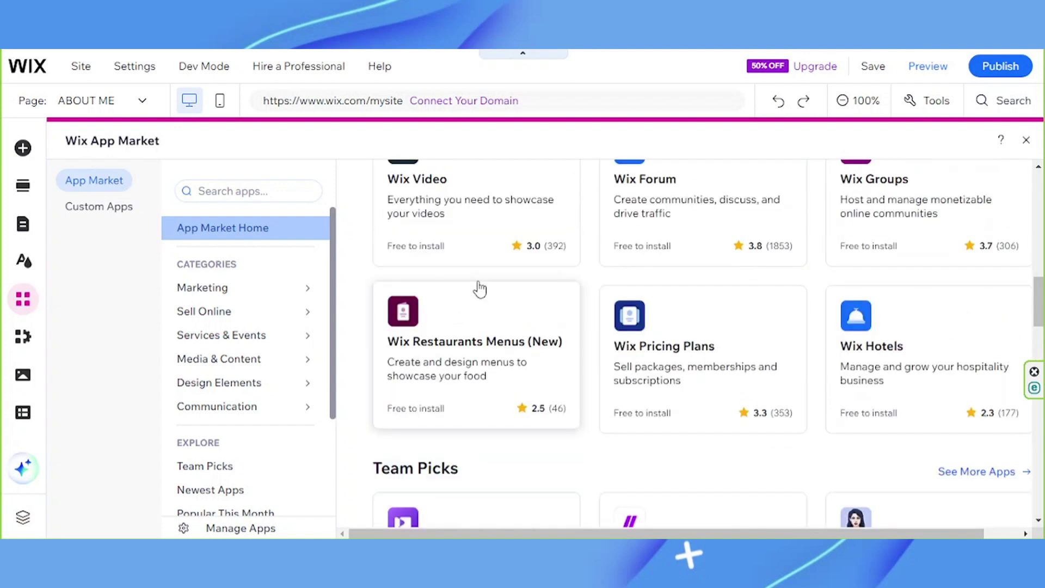
{"action": "left_click", "coordinate": [702, 360]}
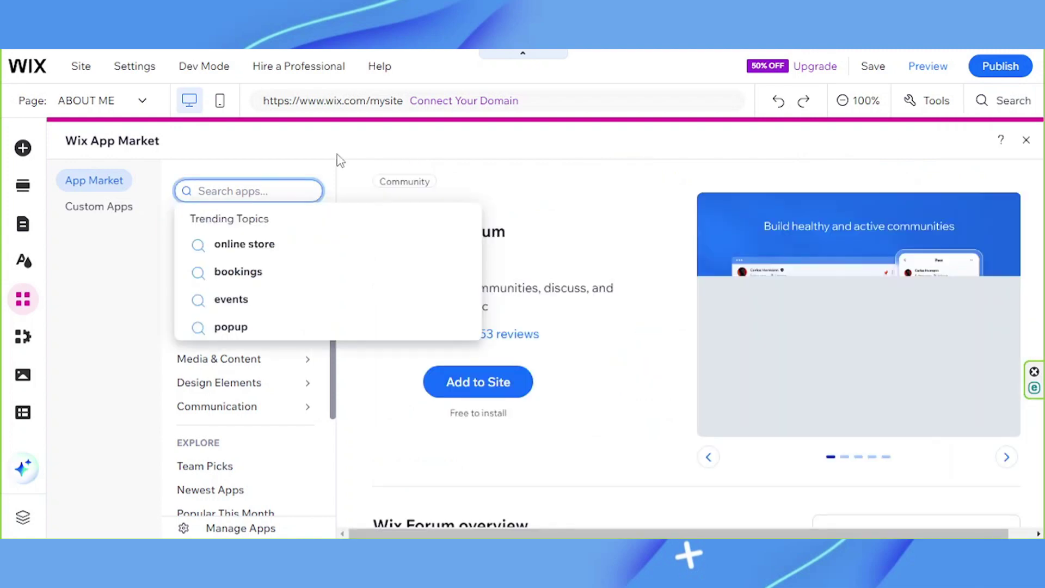
{"action": "mouse_move", "coordinate": [245, 312]}
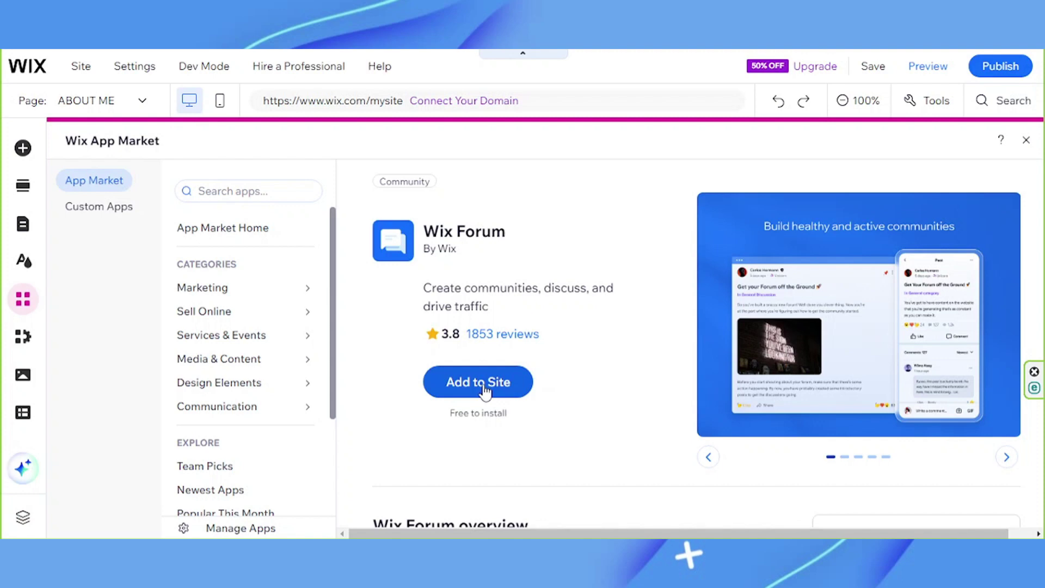
{"action": "left_click", "coordinate": [25, 341]}
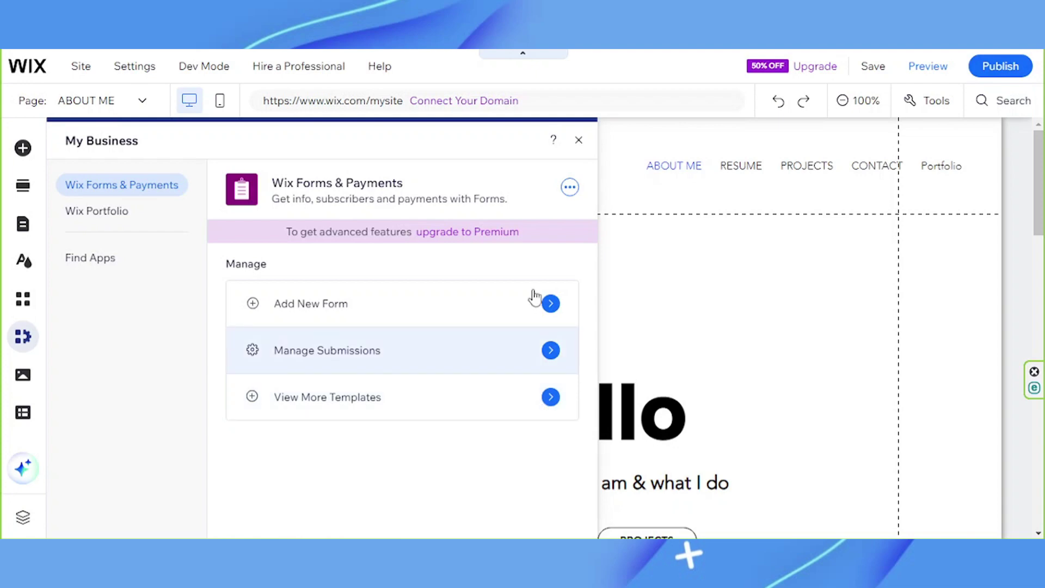
Show the Media panel for uploading and browsing images and videos
{"action": "left_click", "coordinate": [22, 375]}
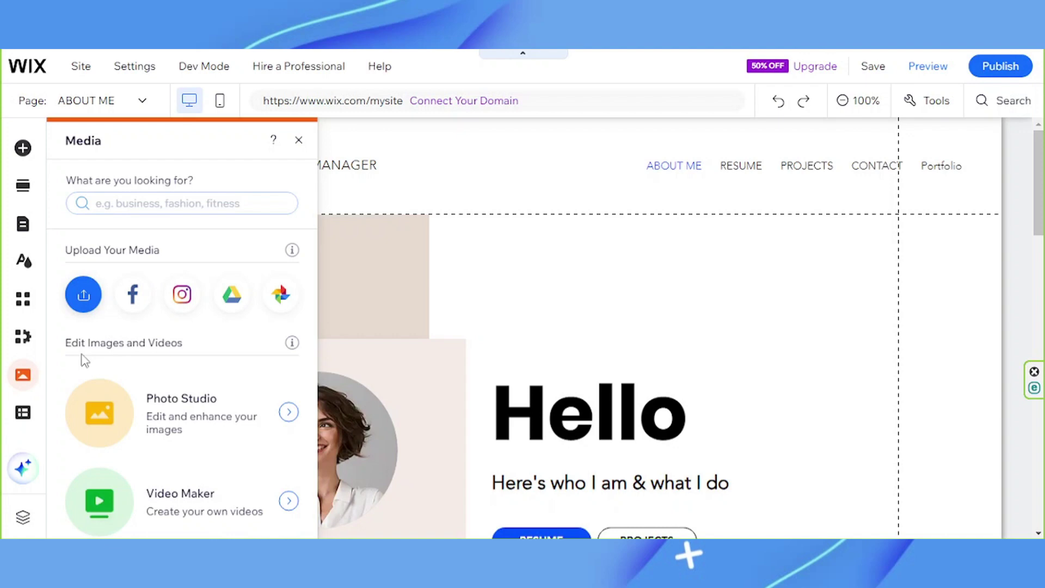
{"action": "scroll", "coordinate": [314, 266], "scroll_direction": "down", "scroll_amount": 3}
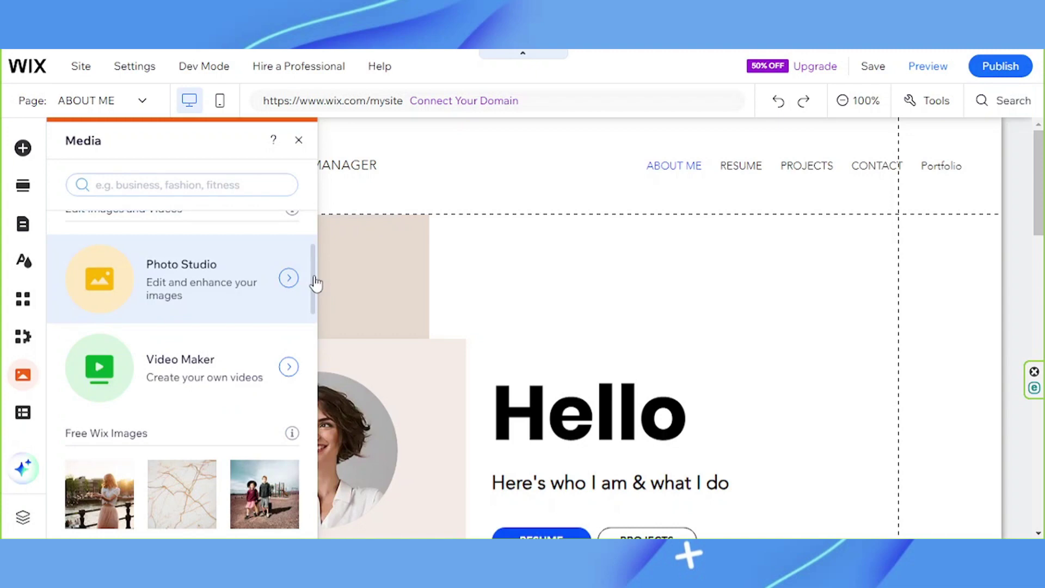
{"action": "scroll", "coordinate": [316, 282], "scroll_direction": "down", "scroll_amount": 4}
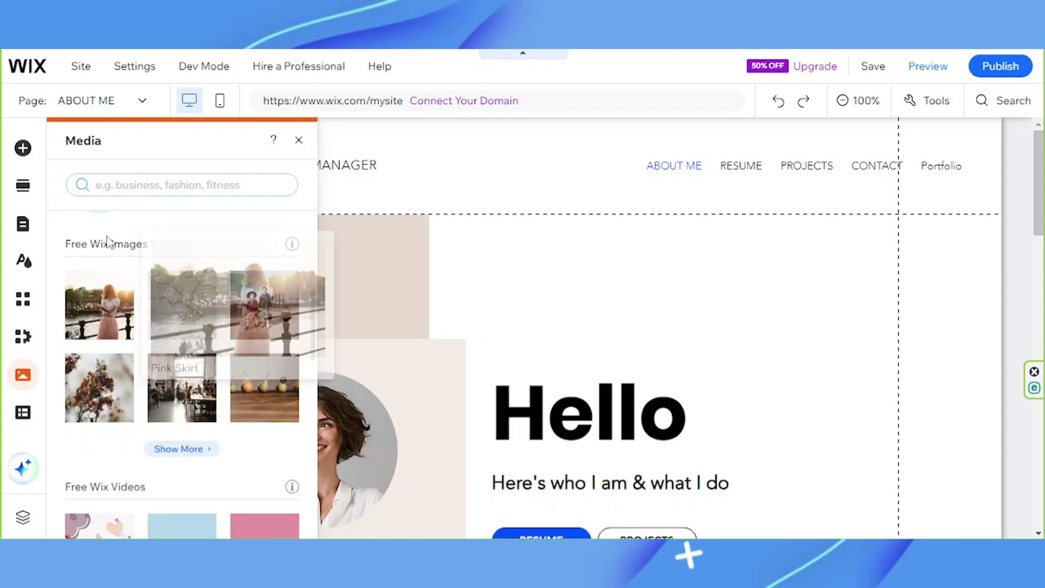
{"action": "scroll", "coordinate": [147, 256], "scroll_direction": "down", "scroll_amount": 3}
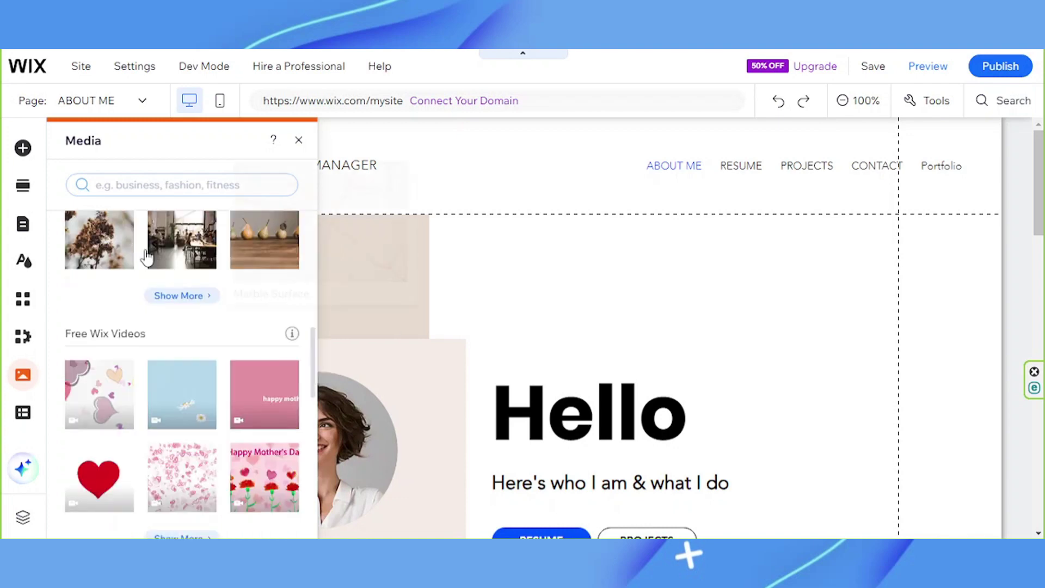
{"action": "scroll", "coordinate": [193, 313], "scroll_direction": "down", "scroll_amount": 7}
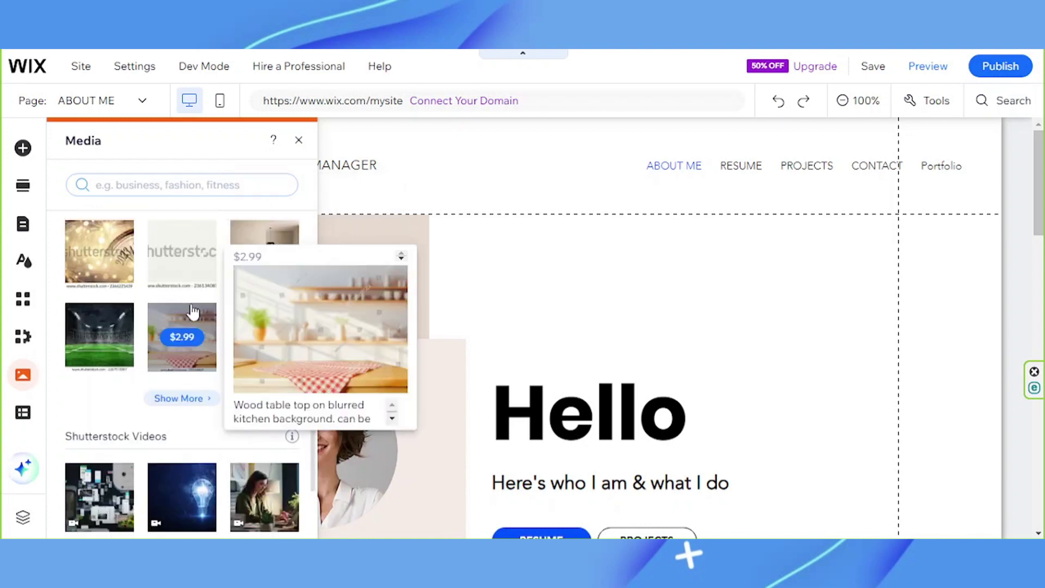
{"action": "scroll", "coordinate": [193, 313], "scroll_direction": "down", "scroll_amount": 4}
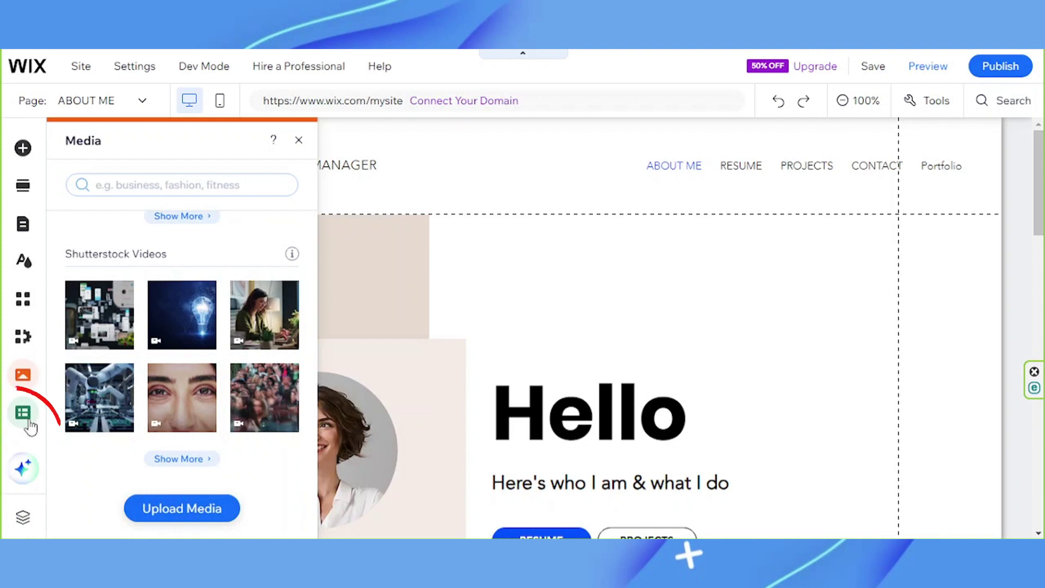
Open the CMS panel and scroll through its preset and collection content options
{"action": "left_click", "coordinate": [26, 417]}
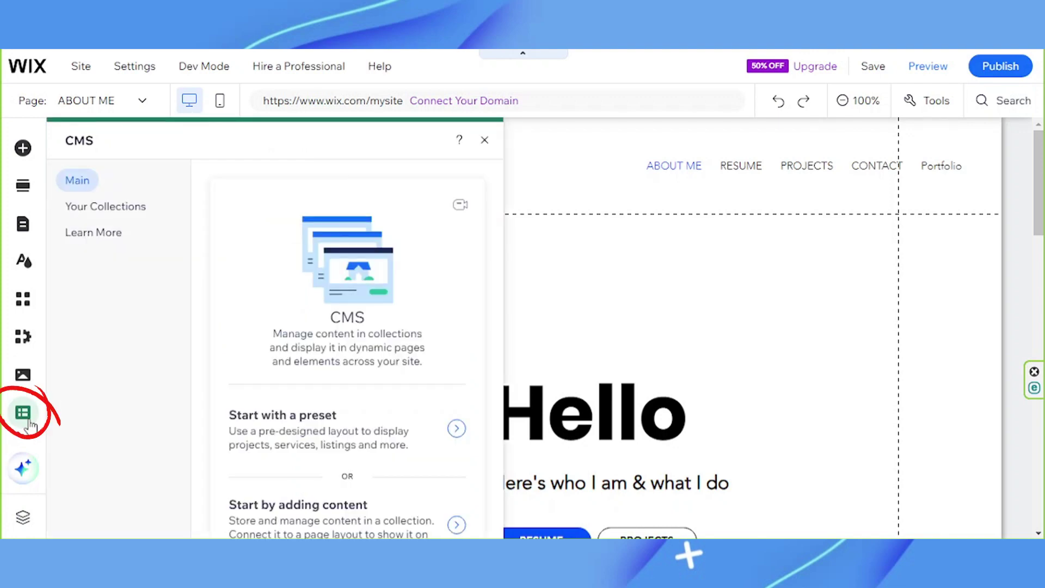
{"action": "scroll", "coordinate": [441, 346], "scroll_direction": "down", "scroll_amount": 1}
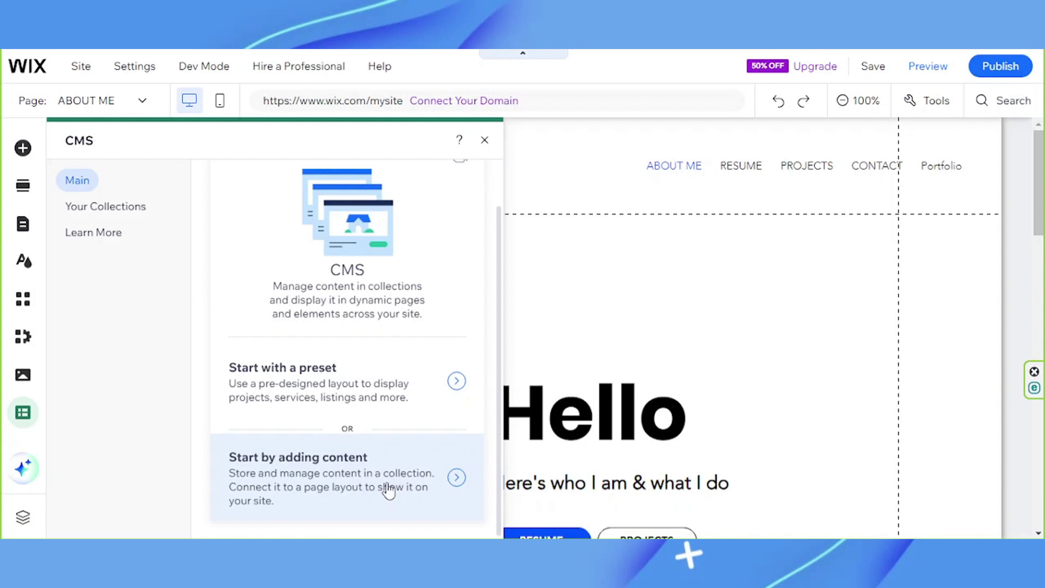
Review the AI Tools panel, then close it and scroll the ABOUT ME intro into full view
{"action": "left_click", "coordinate": [24, 471]}
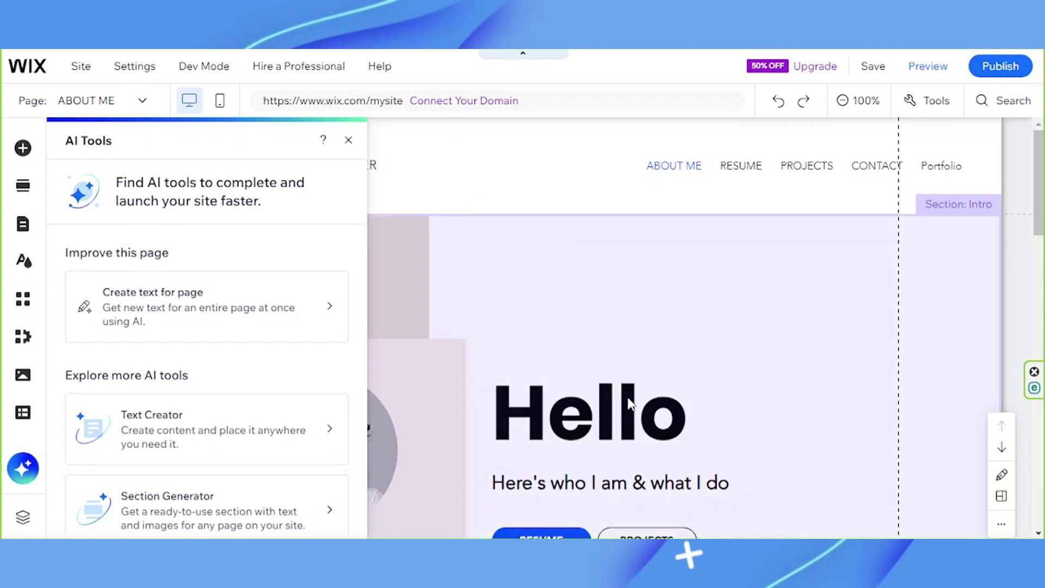
{"action": "left_click", "coordinate": [632, 406]}
{"action": "left_click_drag", "start_coordinate": [1042, 192], "coordinate": [1041, 252]}
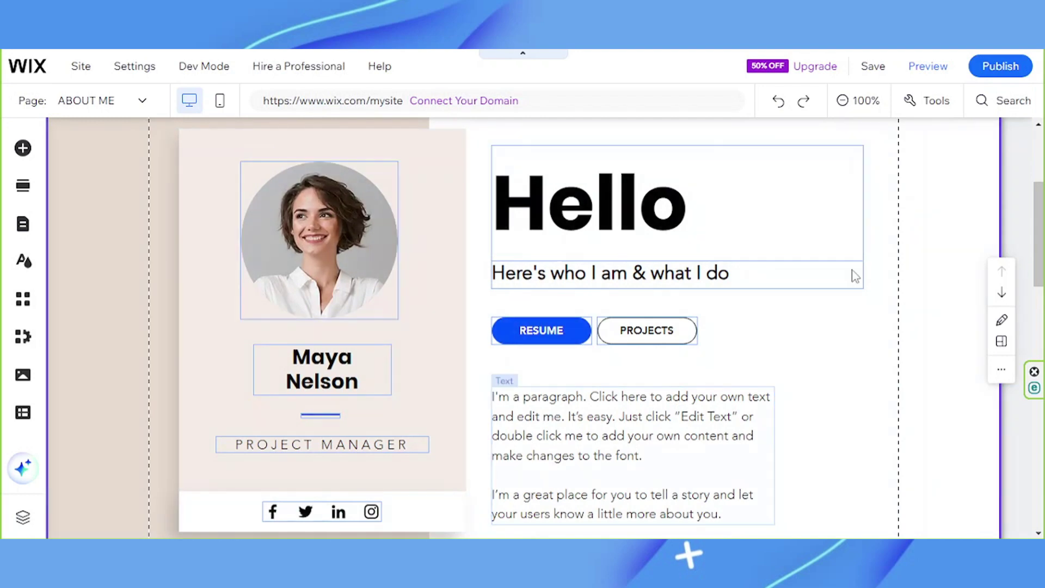
Select the Intro section and bring up its Quick Edit content fields
{"action": "left_click", "coordinate": [918, 272]}
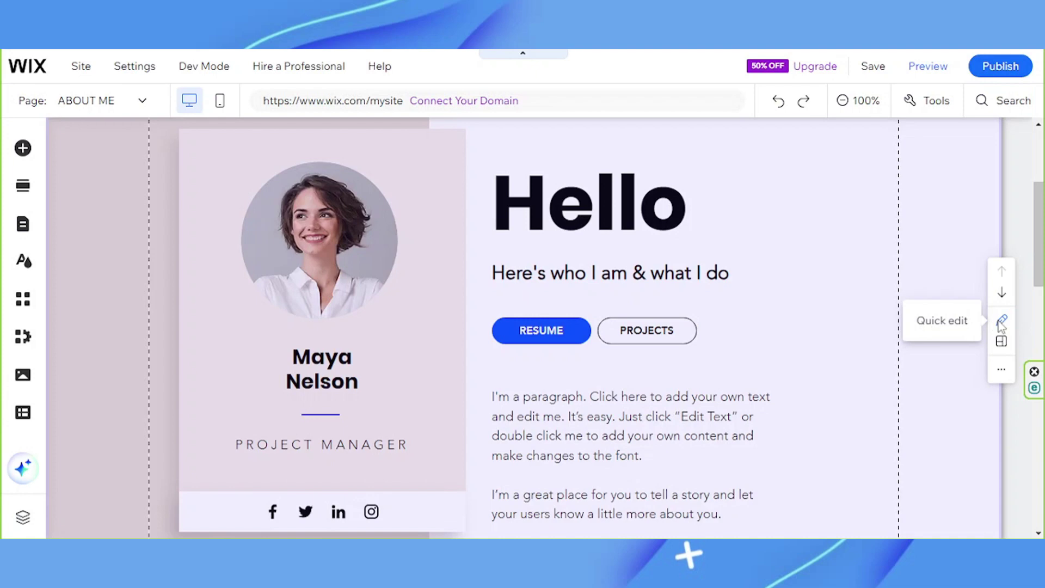
{"action": "left_click", "coordinate": [1001, 322]}
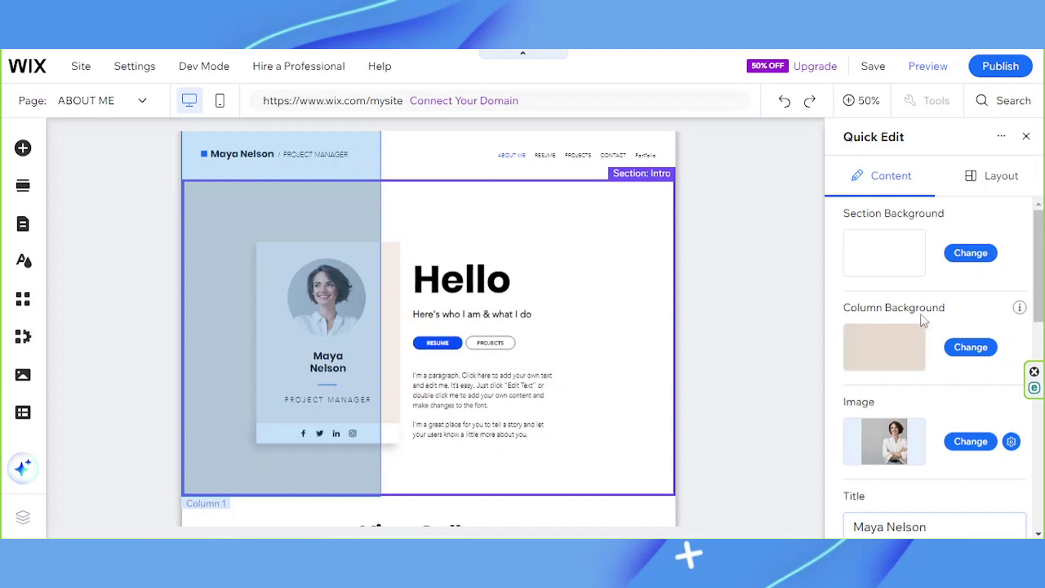
{"action": "scroll", "coordinate": [939, 261], "scroll_direction": "down", "scroll_amount": 3}
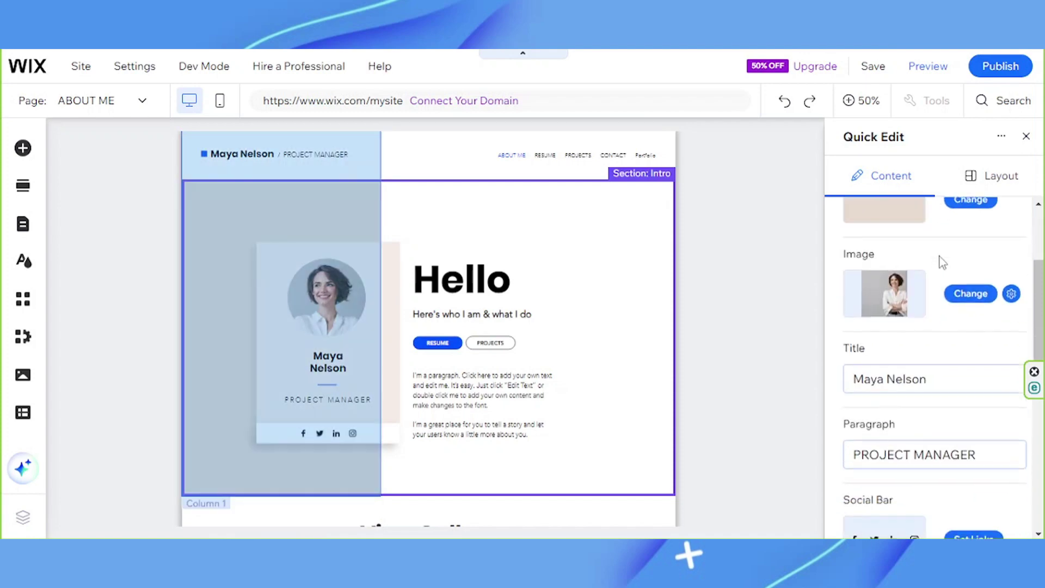
{"action": "scroll", "coordinate": [973, 294], "scroll_direction": "down", "scroll_amount": 1}
Focus the card Title and placeholder Paragraph fields, then view the section's Layouts settings
{"action": "left_click", "coordinate": [965, 299]}
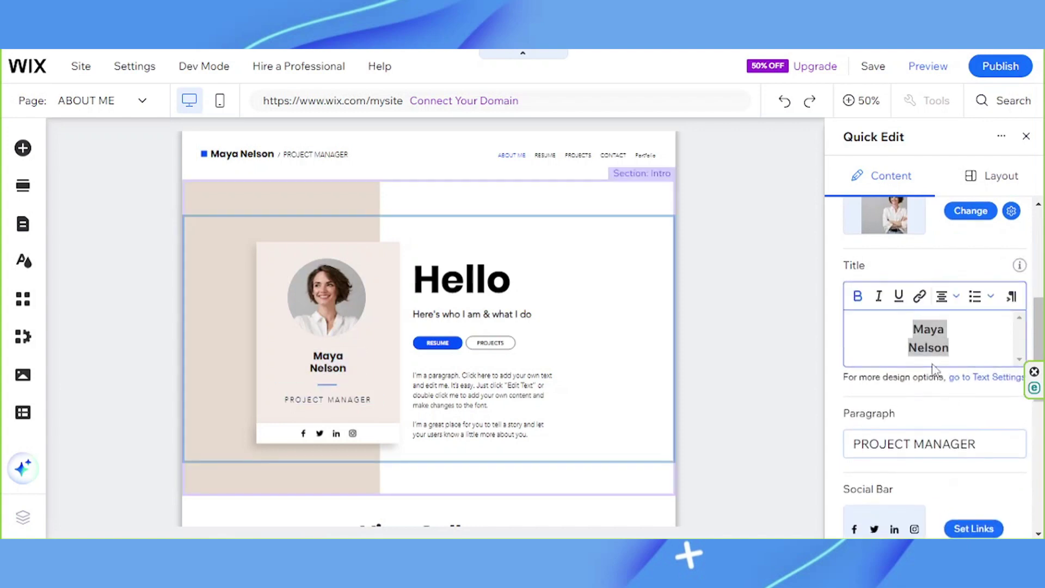
{"action": "scroll", "coordinate": [947, 370], "scroll_direction": "down", "scroll_amount": 3}
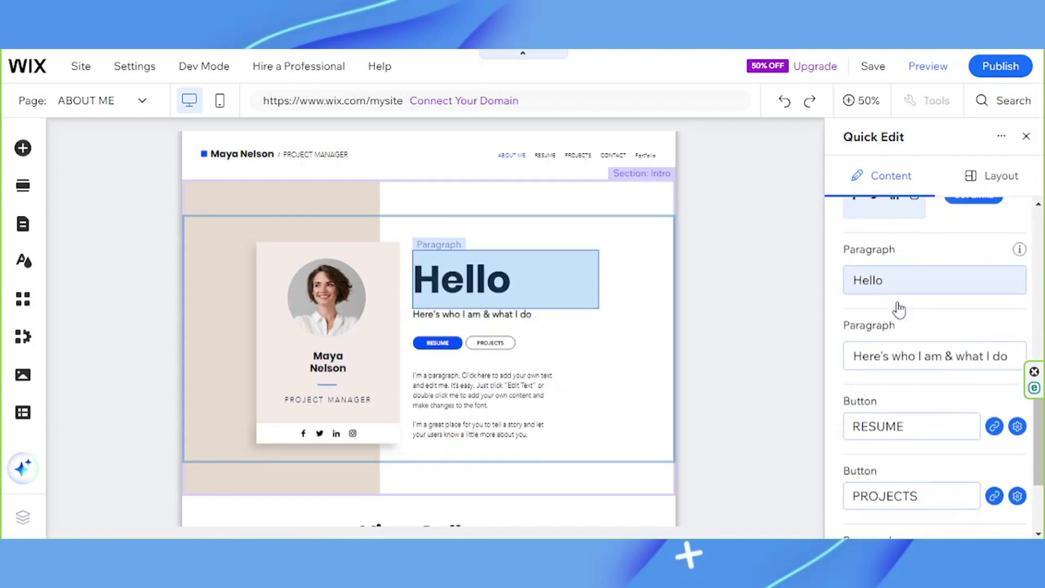
{"action": "scroll", "coordinate": [900, 306], "scroll_direction": "down", "scroll_amount": 2}
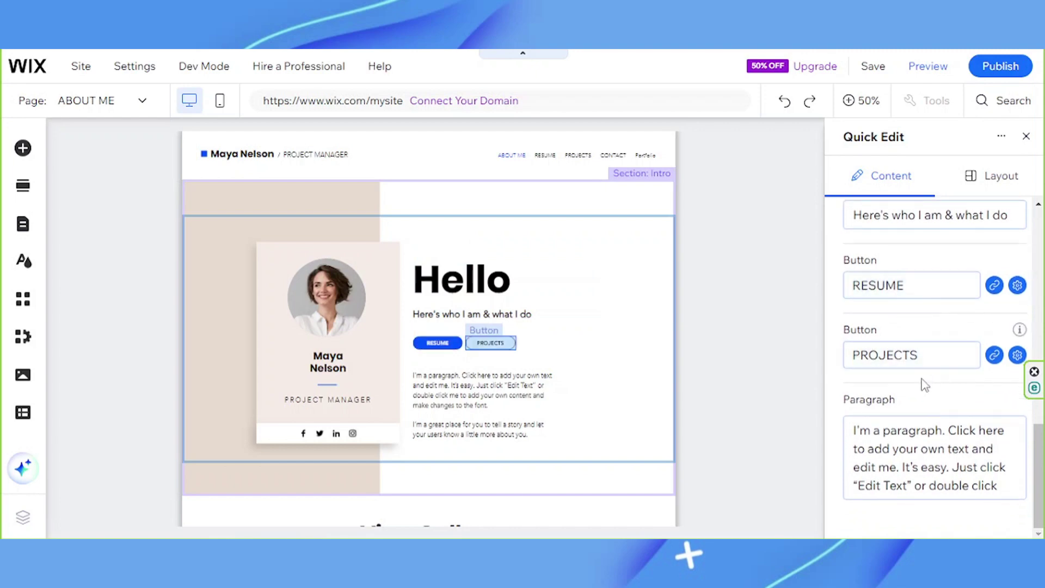
{"action": "left_click", "coordinate": [885, 457]}
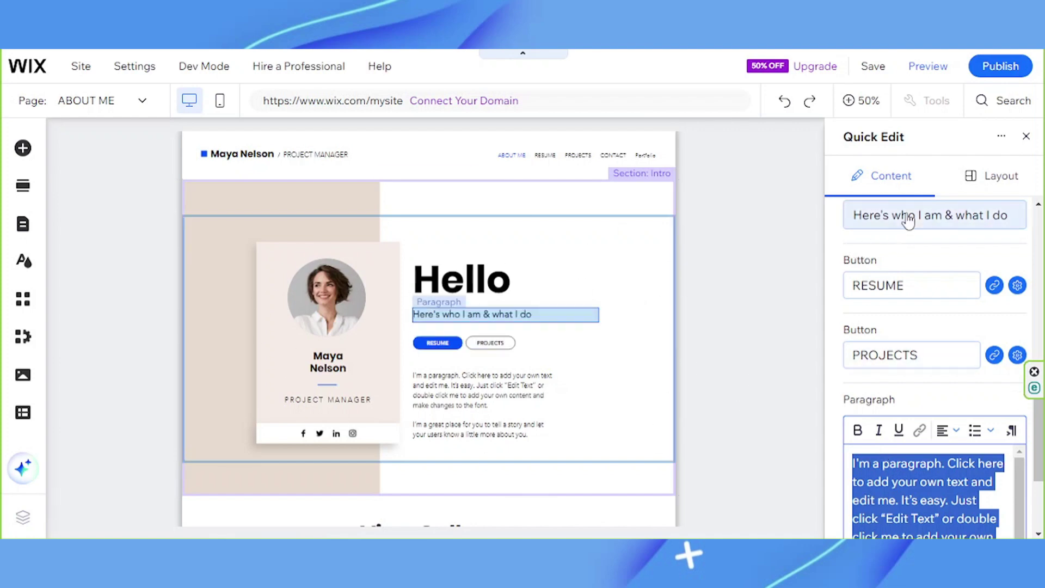
{"action": "left_click", "coordinate": [999, 182]}
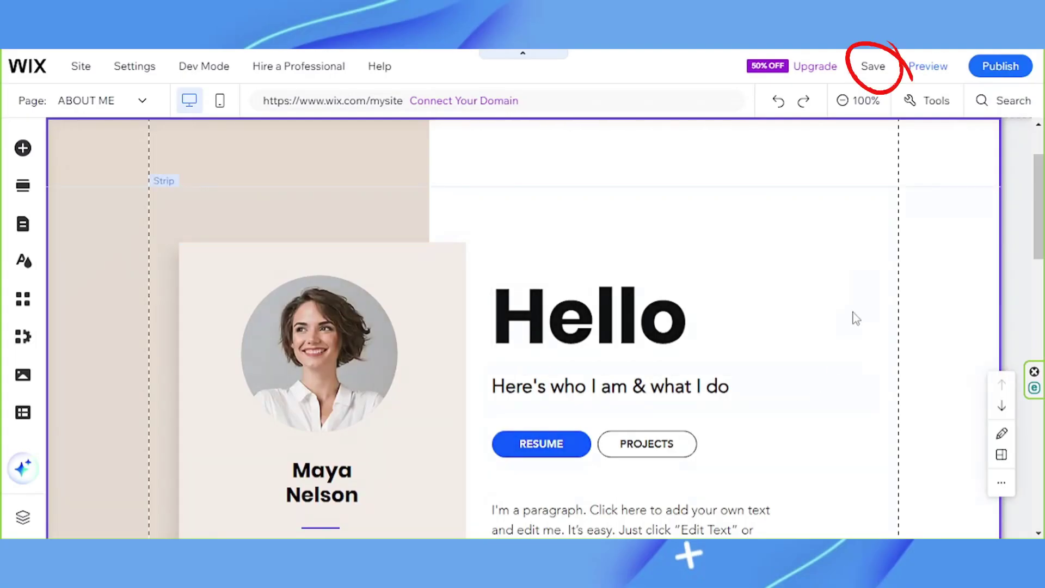
Check the Save button's status message confirming autosave is on, with a link to view site history
{"action": "mouse_move", "coordinate": [867, 72]}
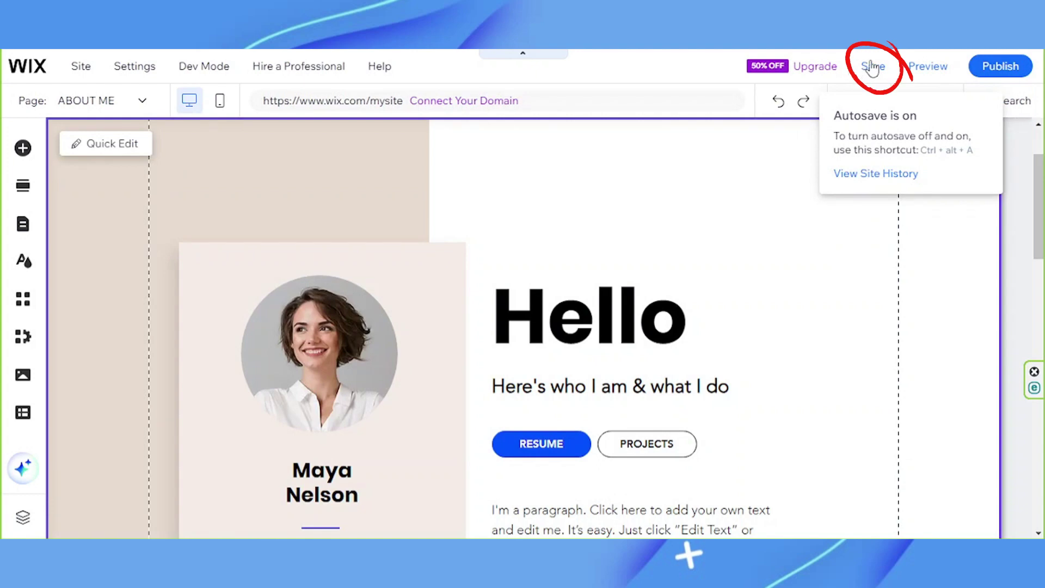